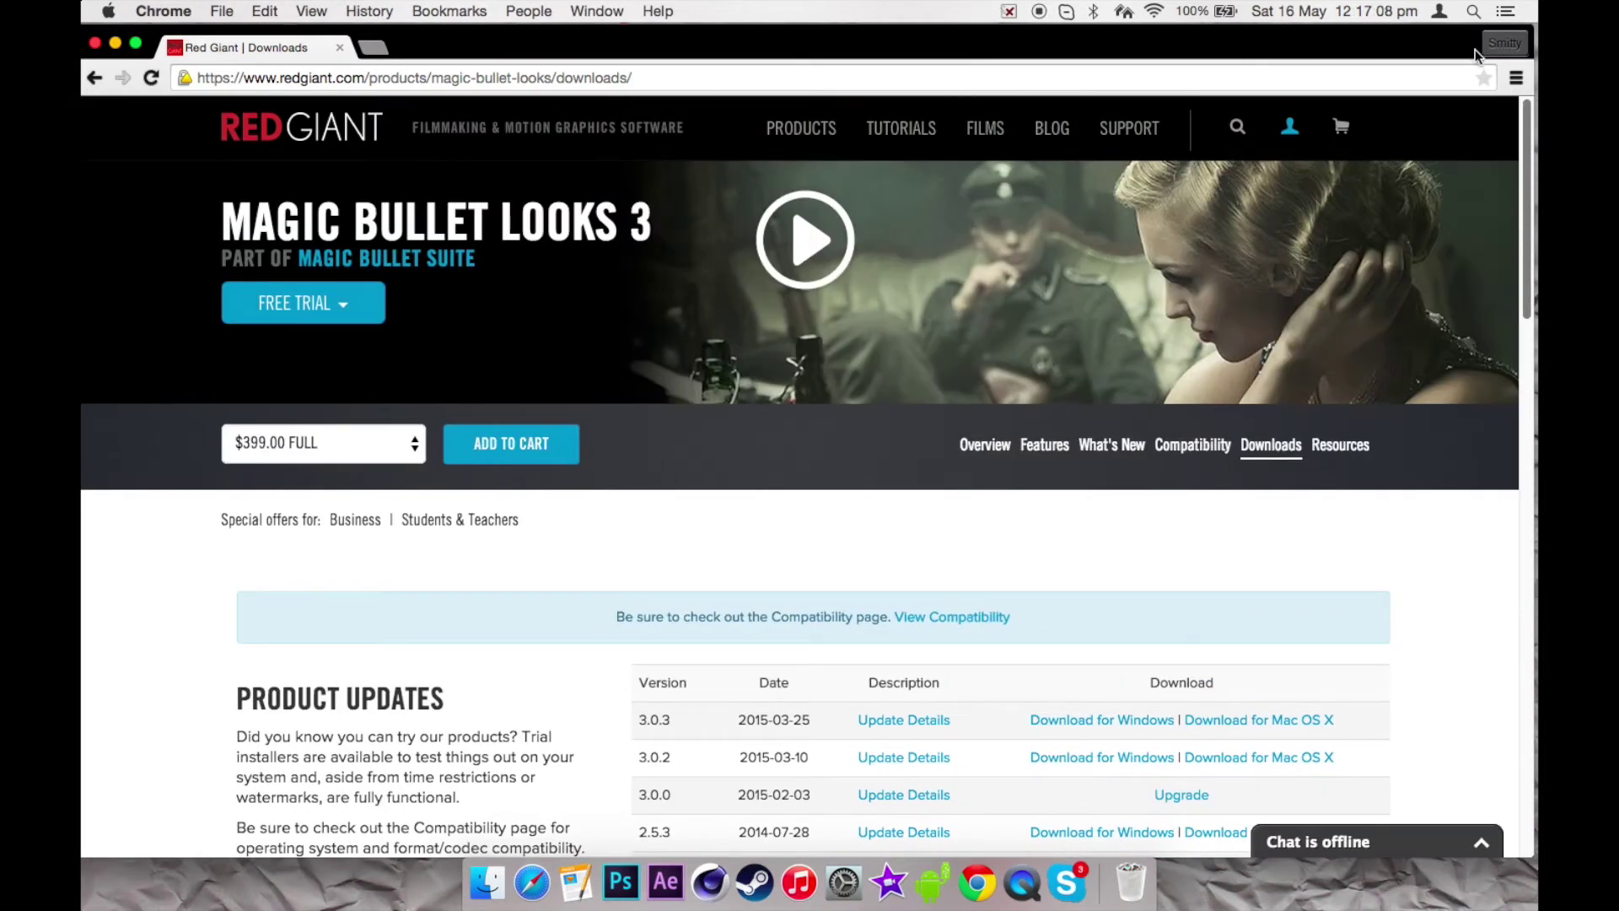
Scroll through the Magic Bullet Looks 3 downloads page's list of update versions
drag(1517, 145, 1497, 110)
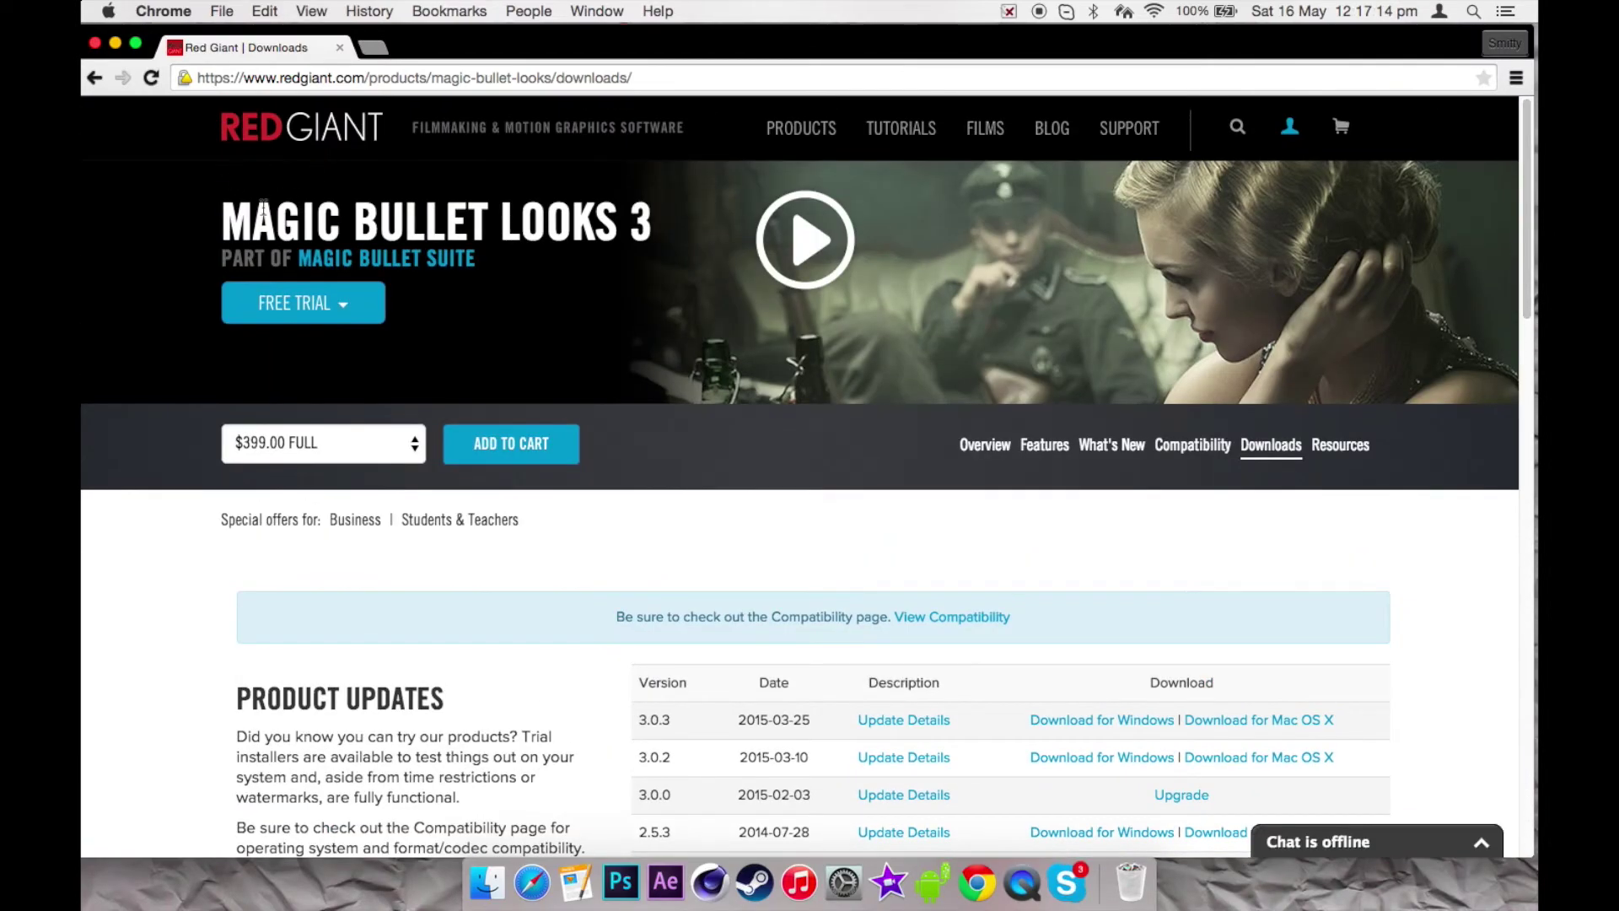
In a fresh tab, search Google for 'magic bullet looks' and open the Red Giant result
click(373, 46)
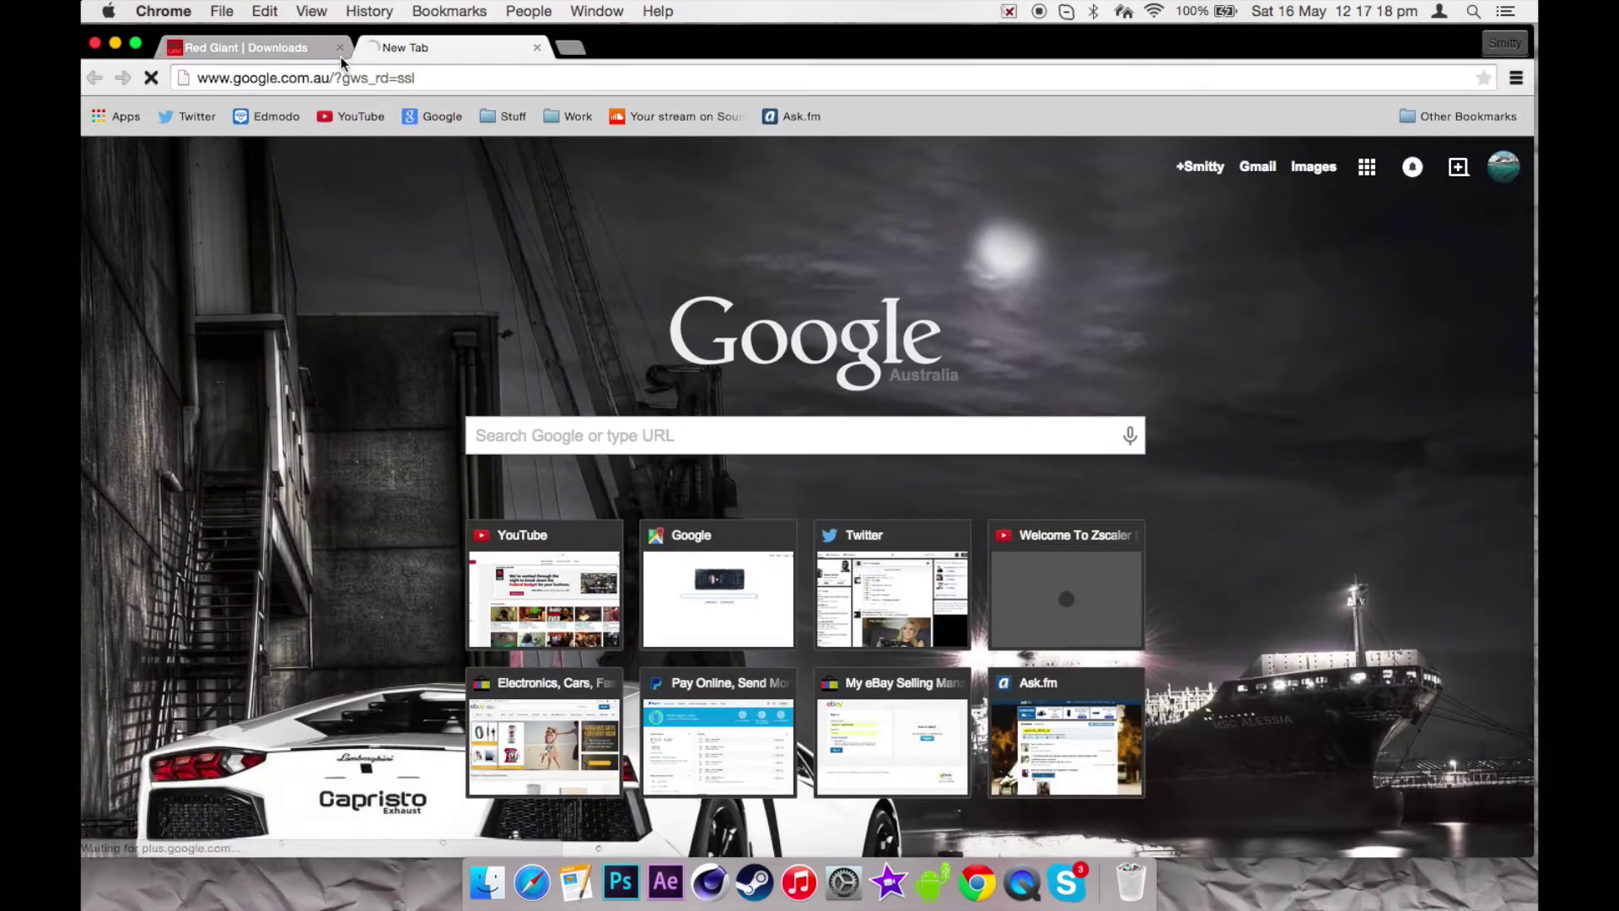
click(340, 48)
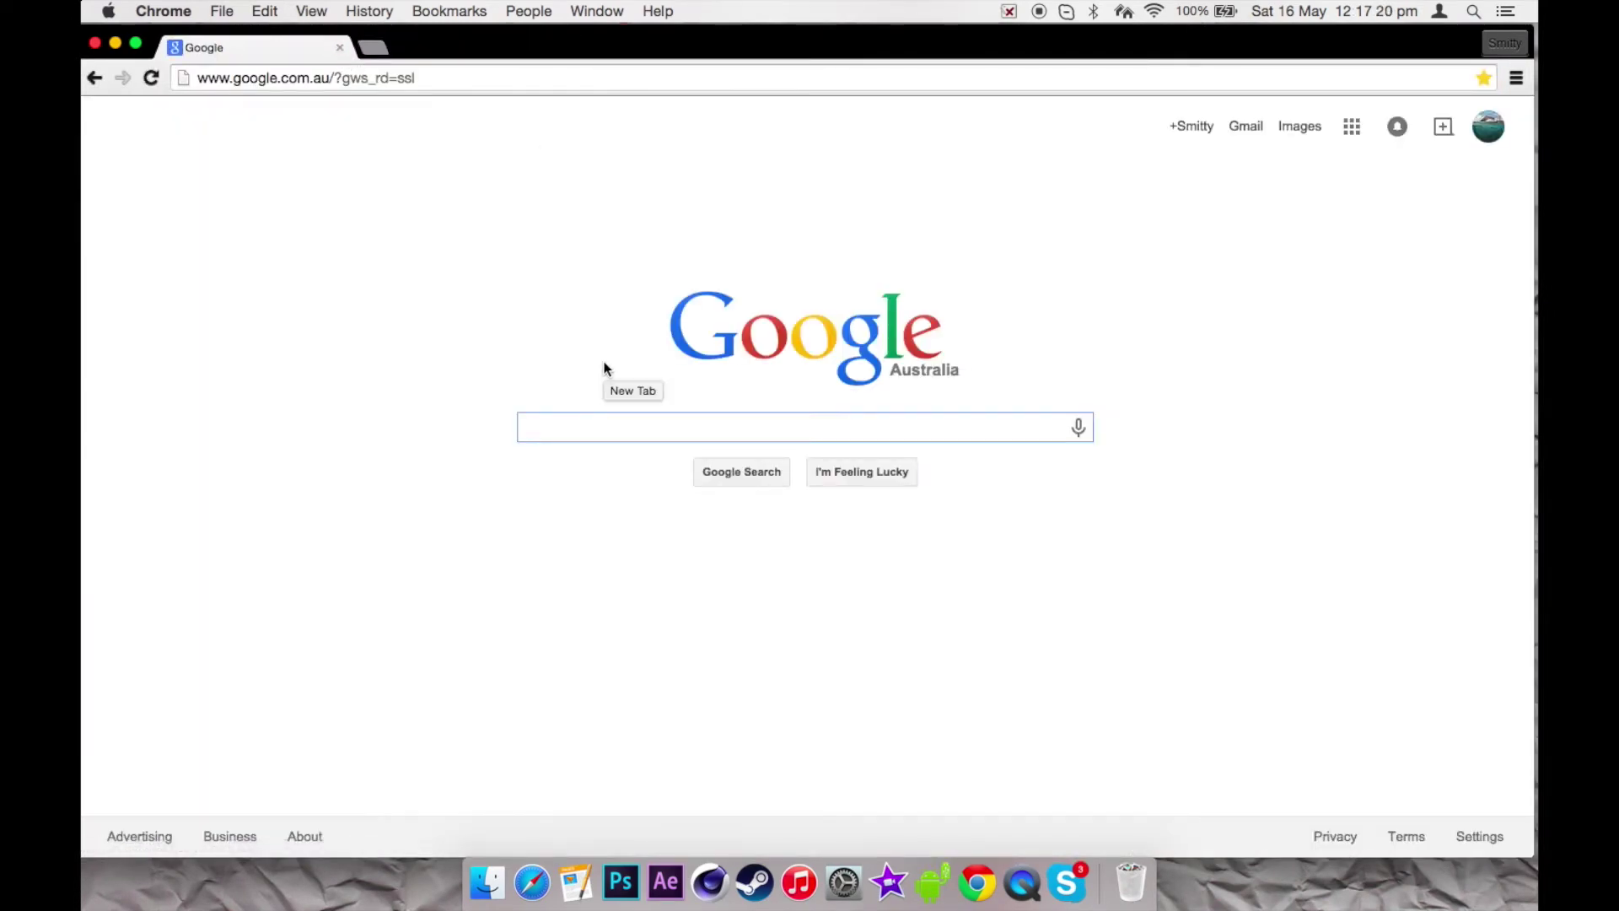
text(magic bullet looks)
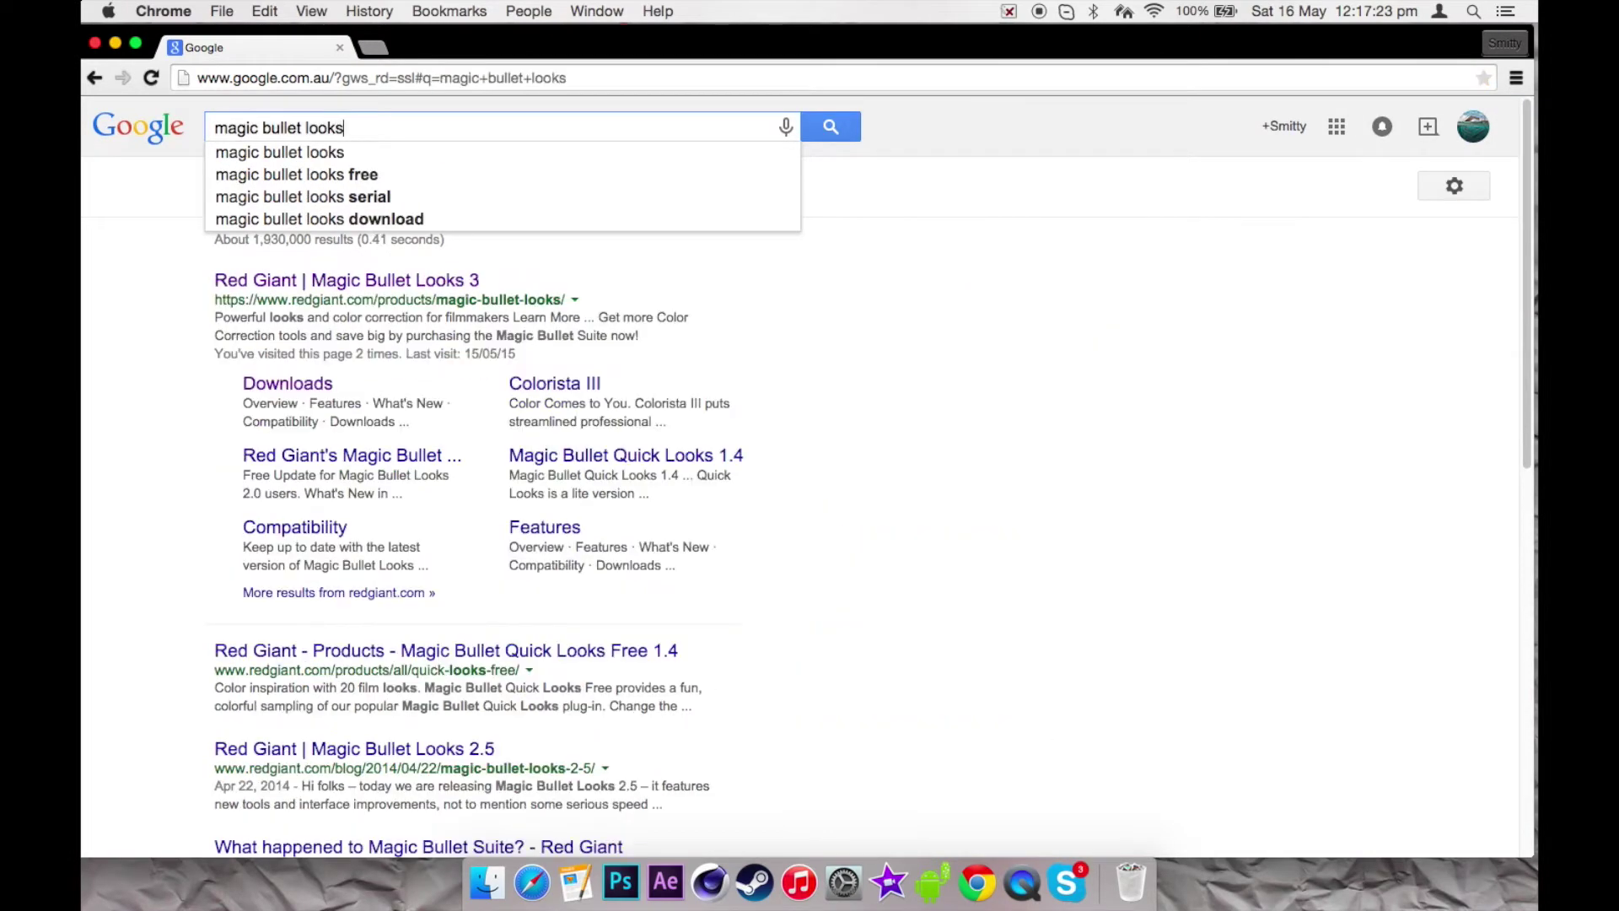
key(Return)
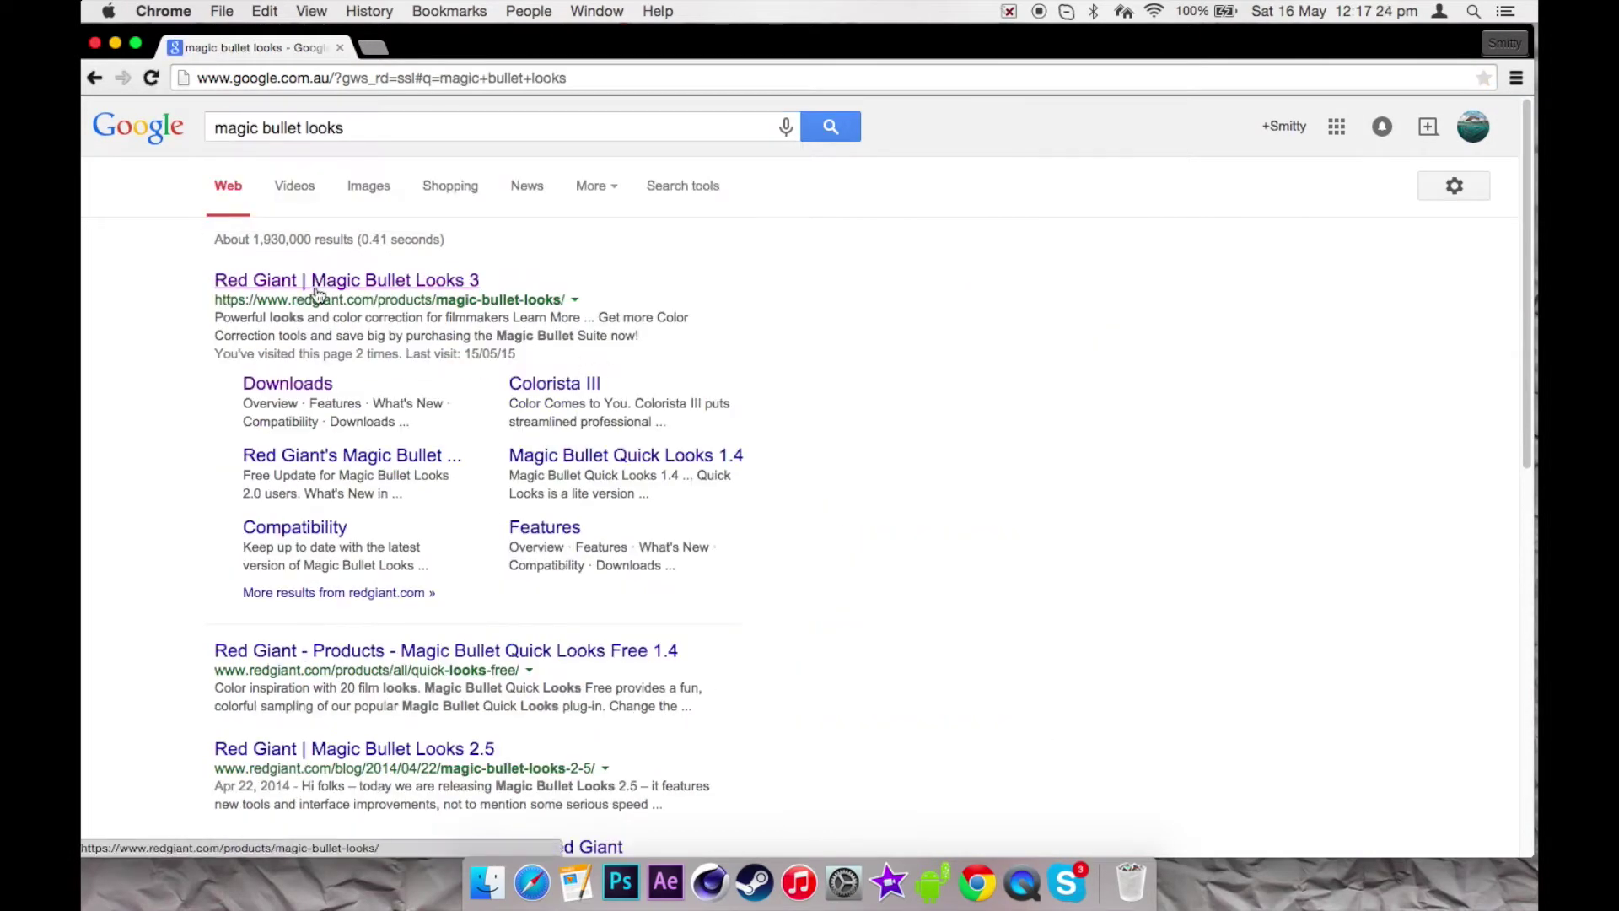
click(336, 281)
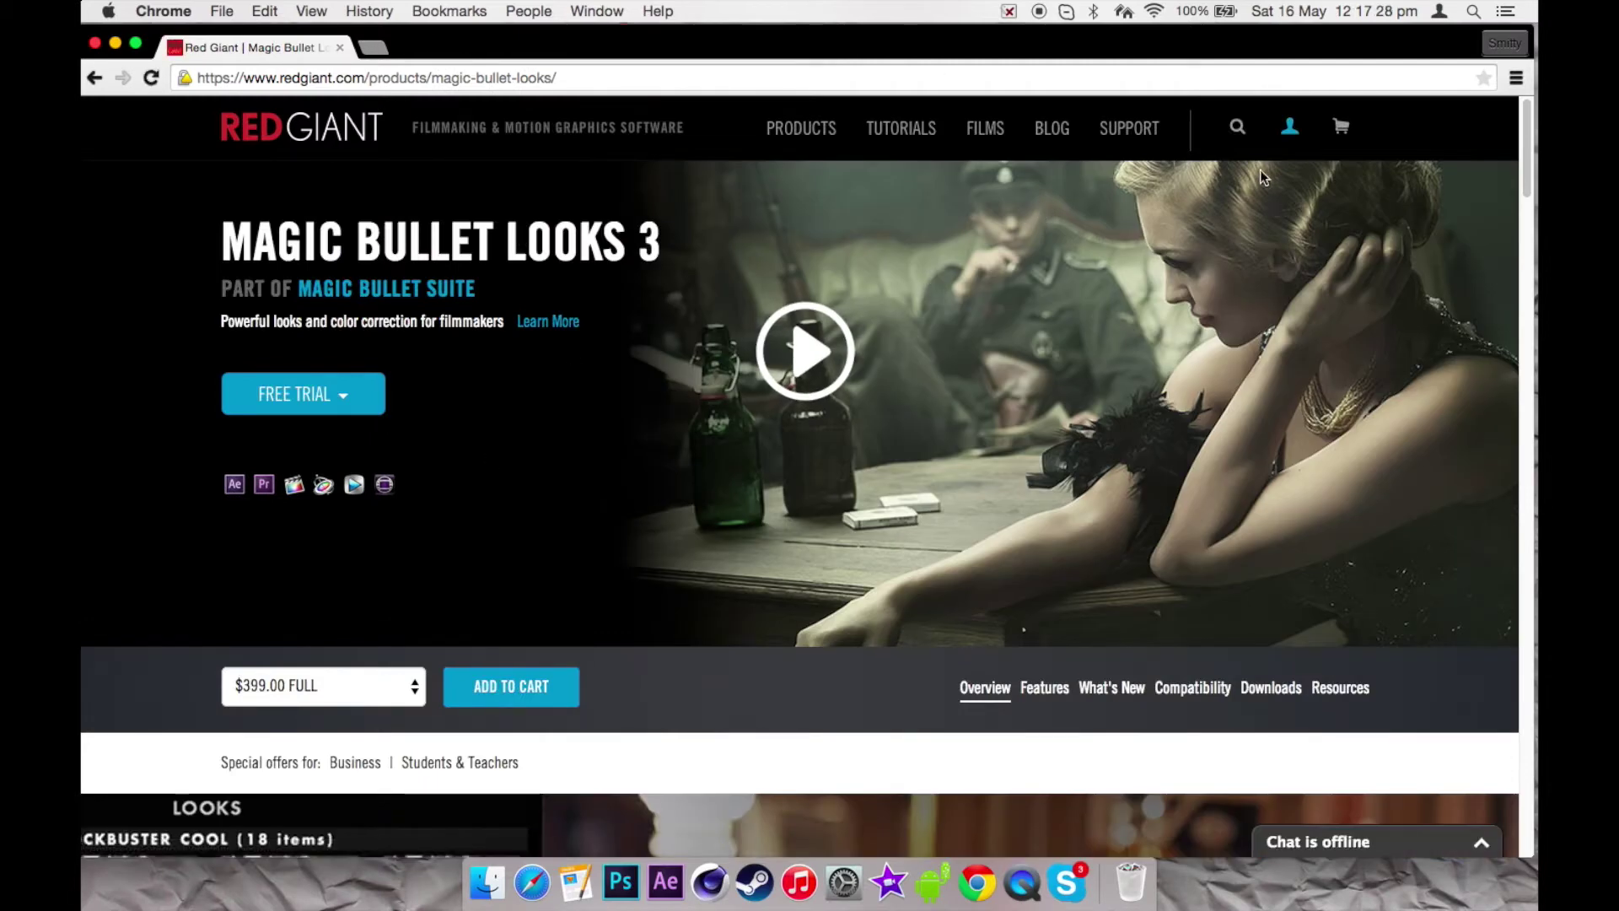
Download CSuite_Mac_Full_11.0.0.zip using the Mac OS X link on the Downloads page
mouse_move(1282, 133)
scroll(1518, 194, down, 5)
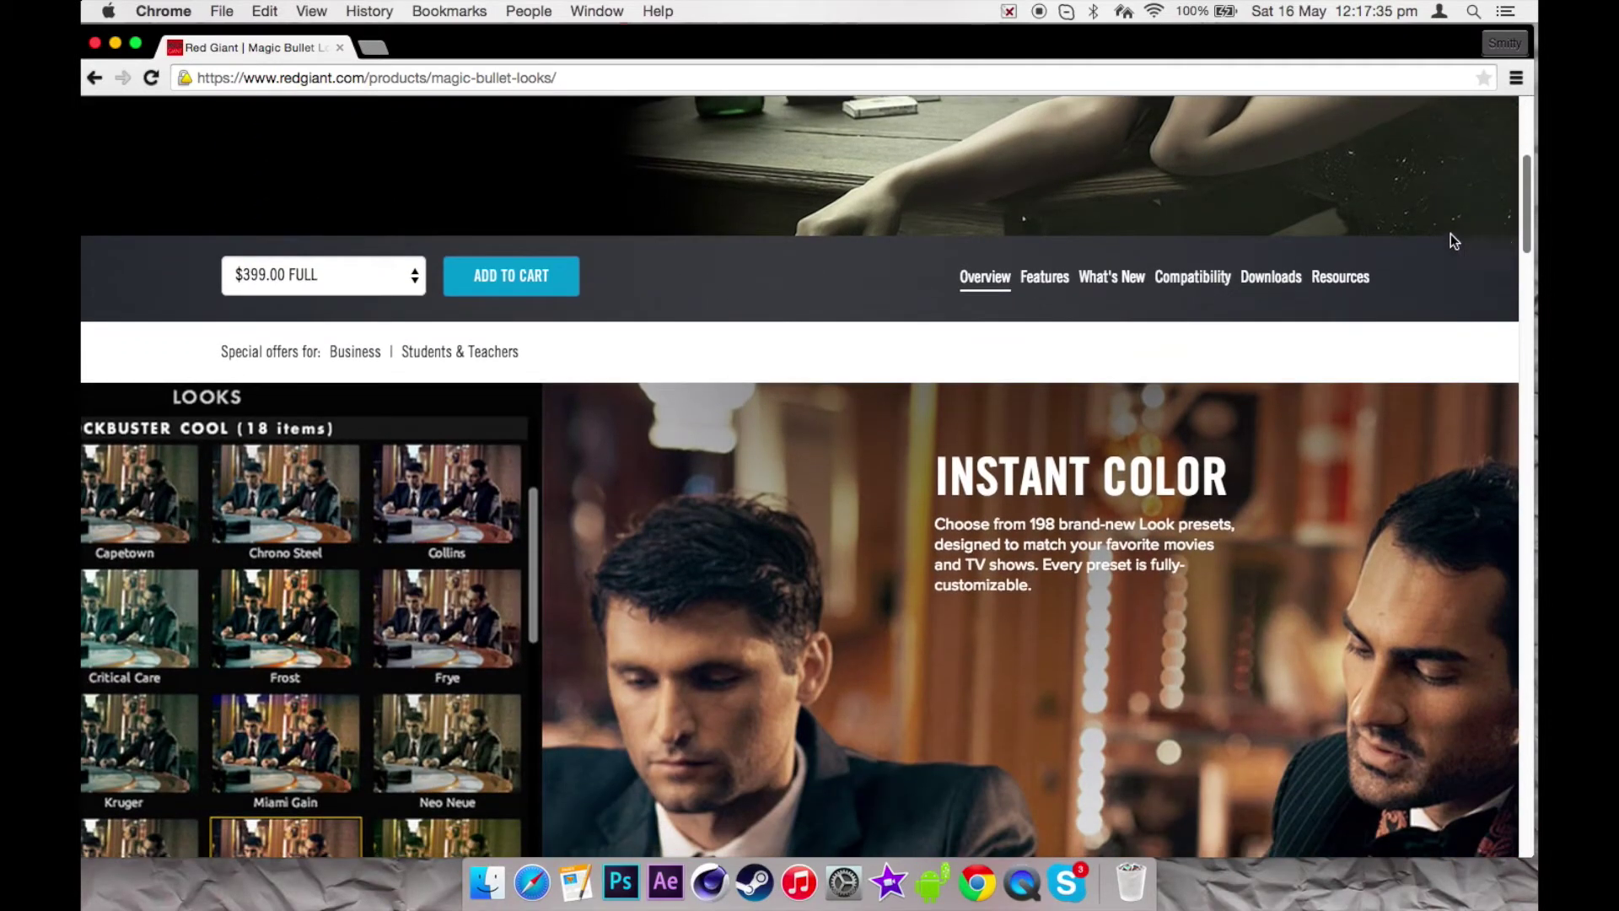
click(1252, 276)
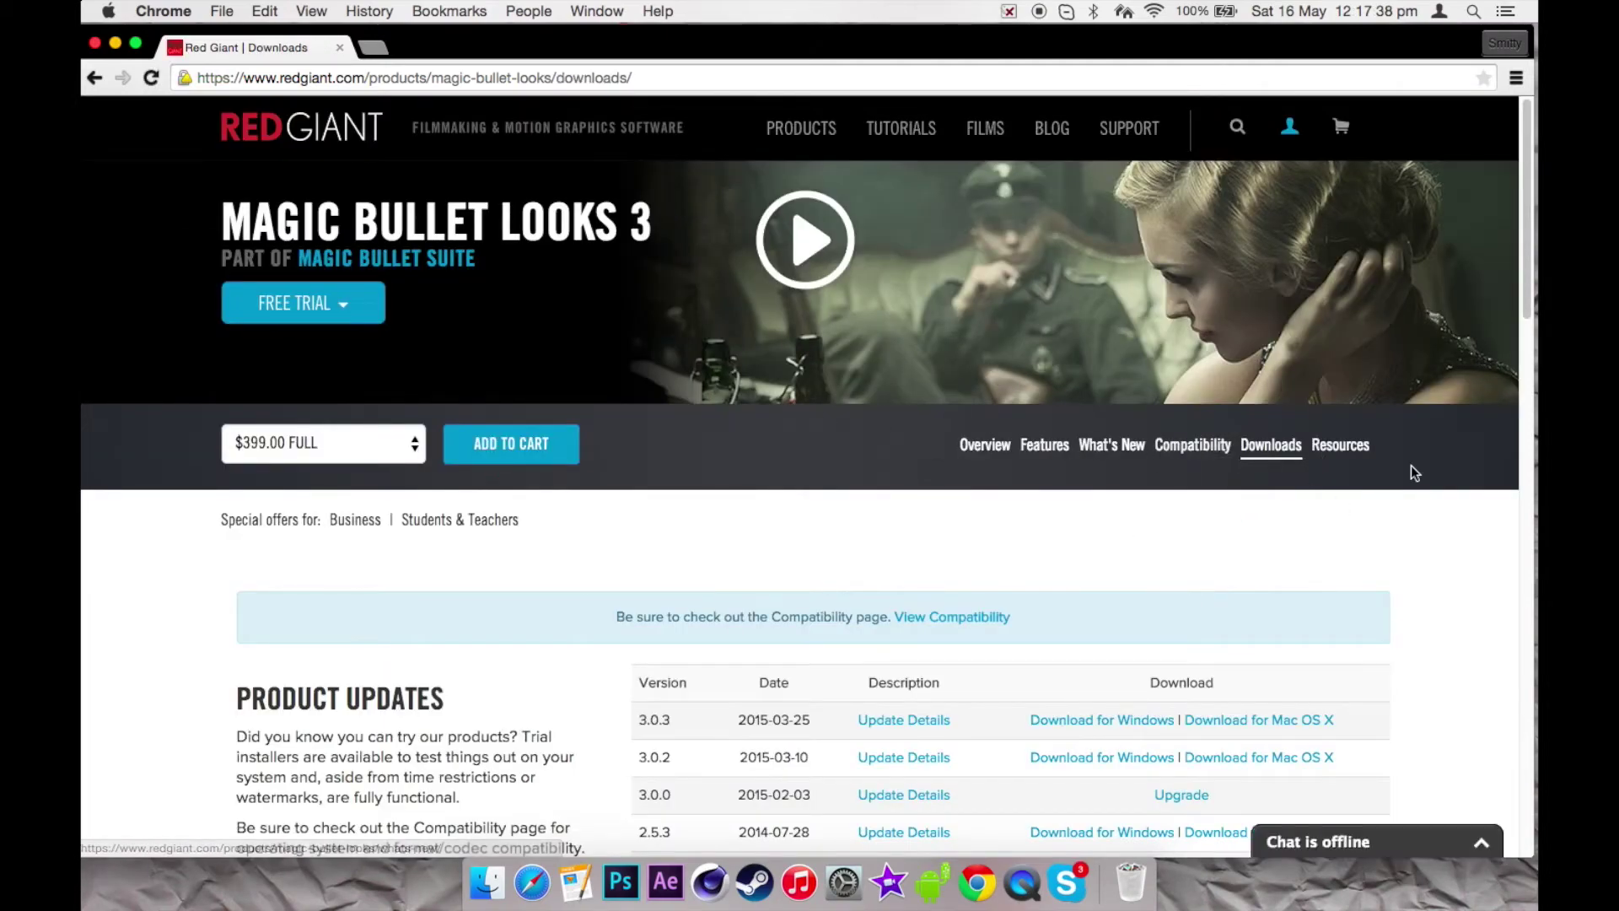
drag(1527, 306, 1516, 484)
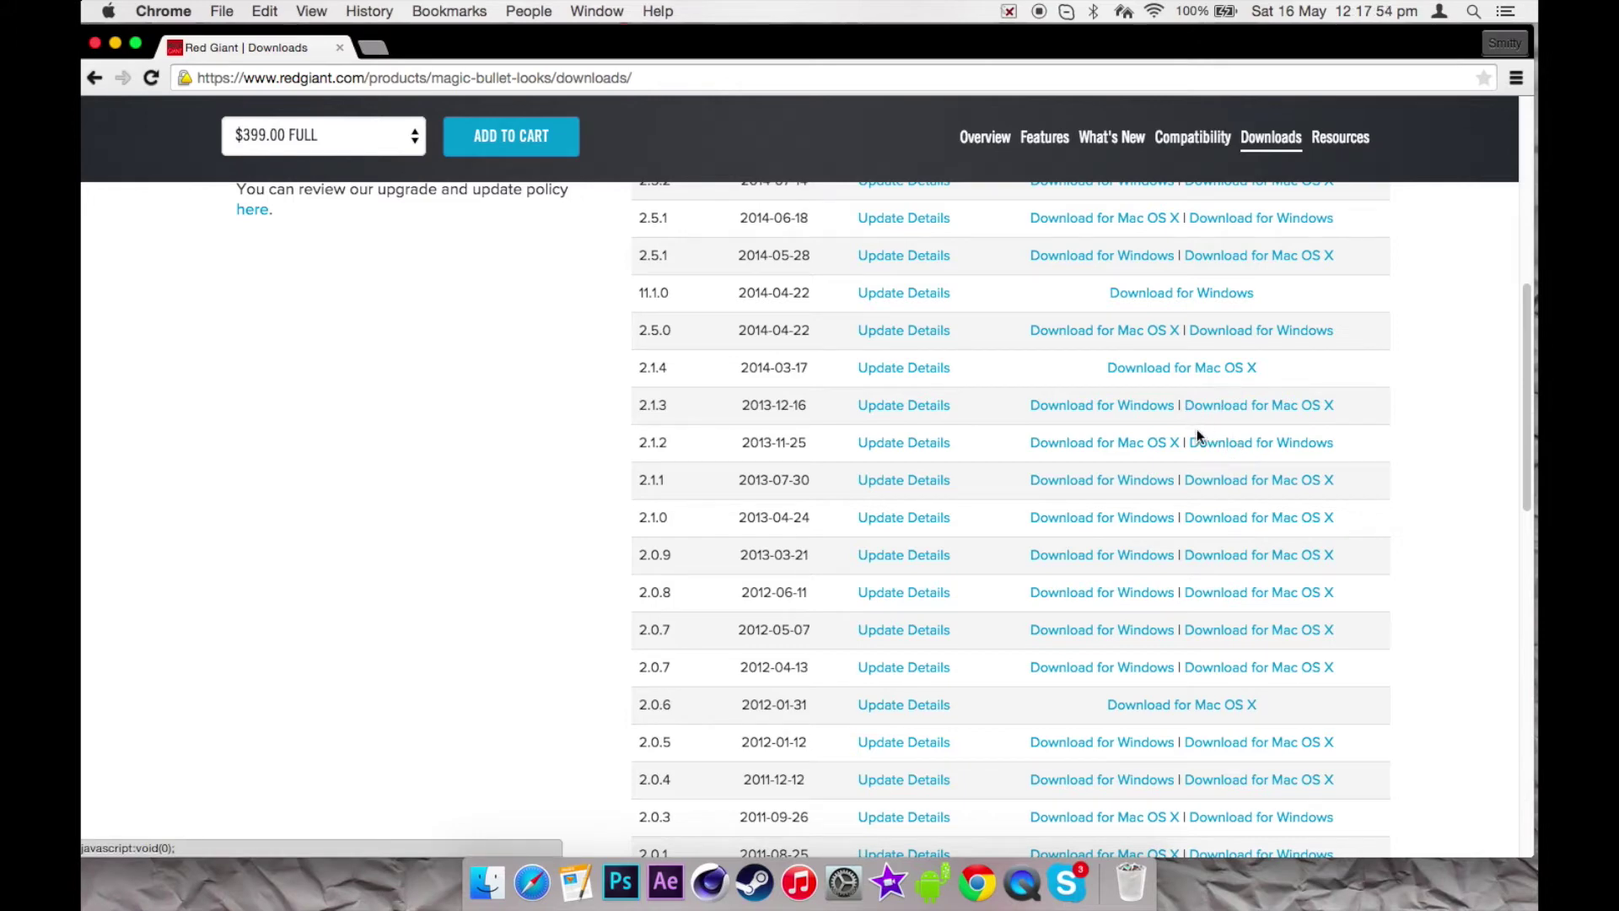
click(1214, 482)
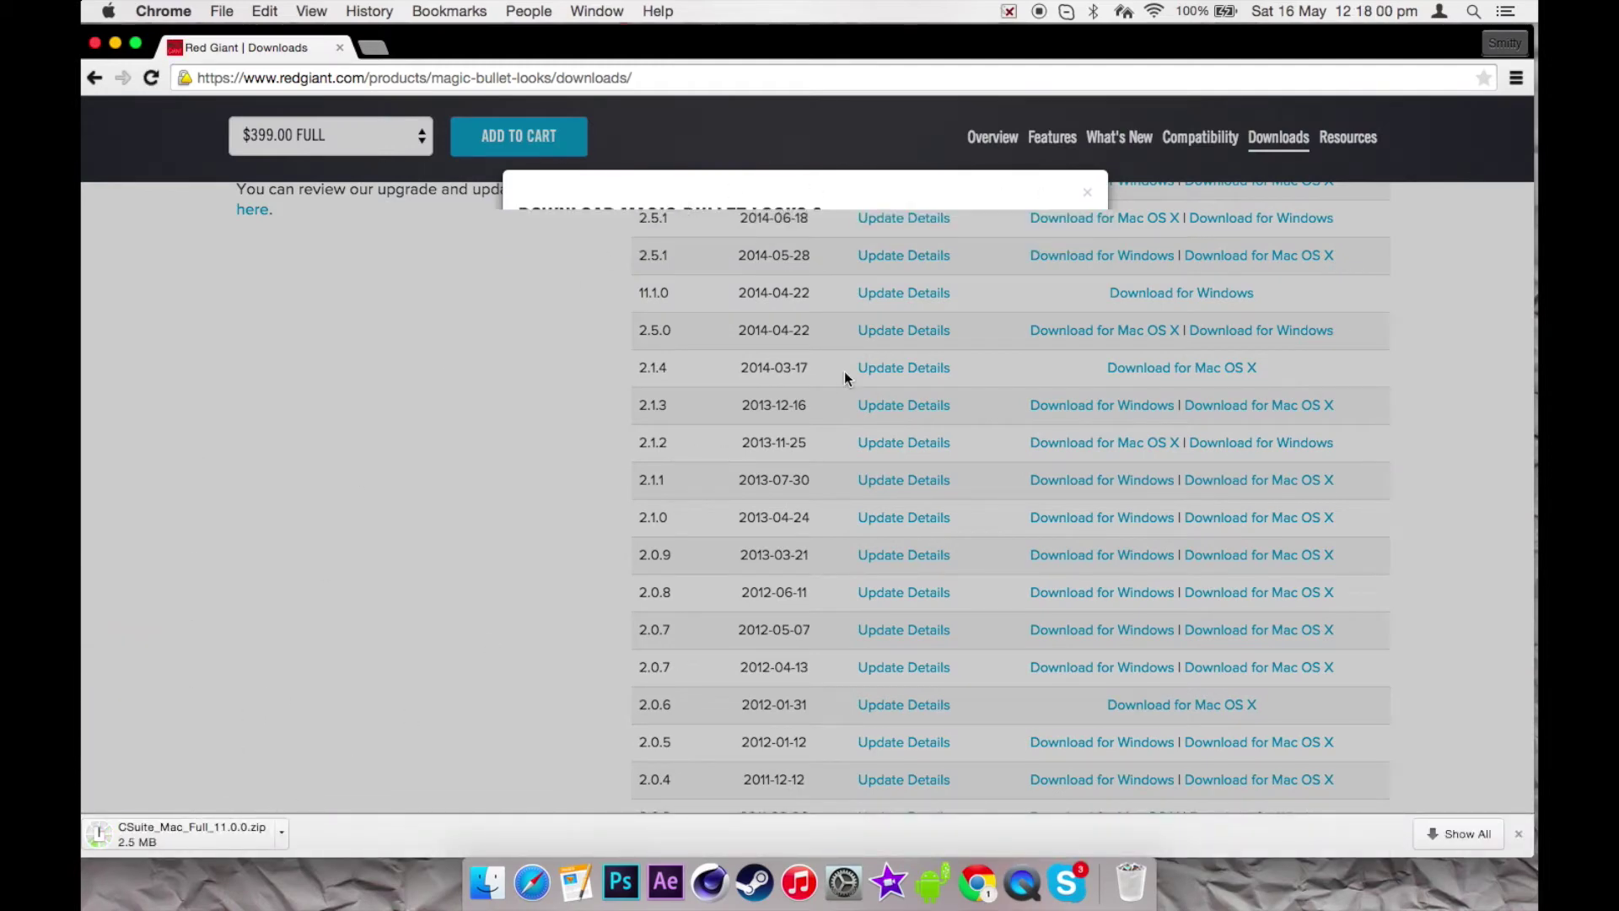
click(1087, 192)
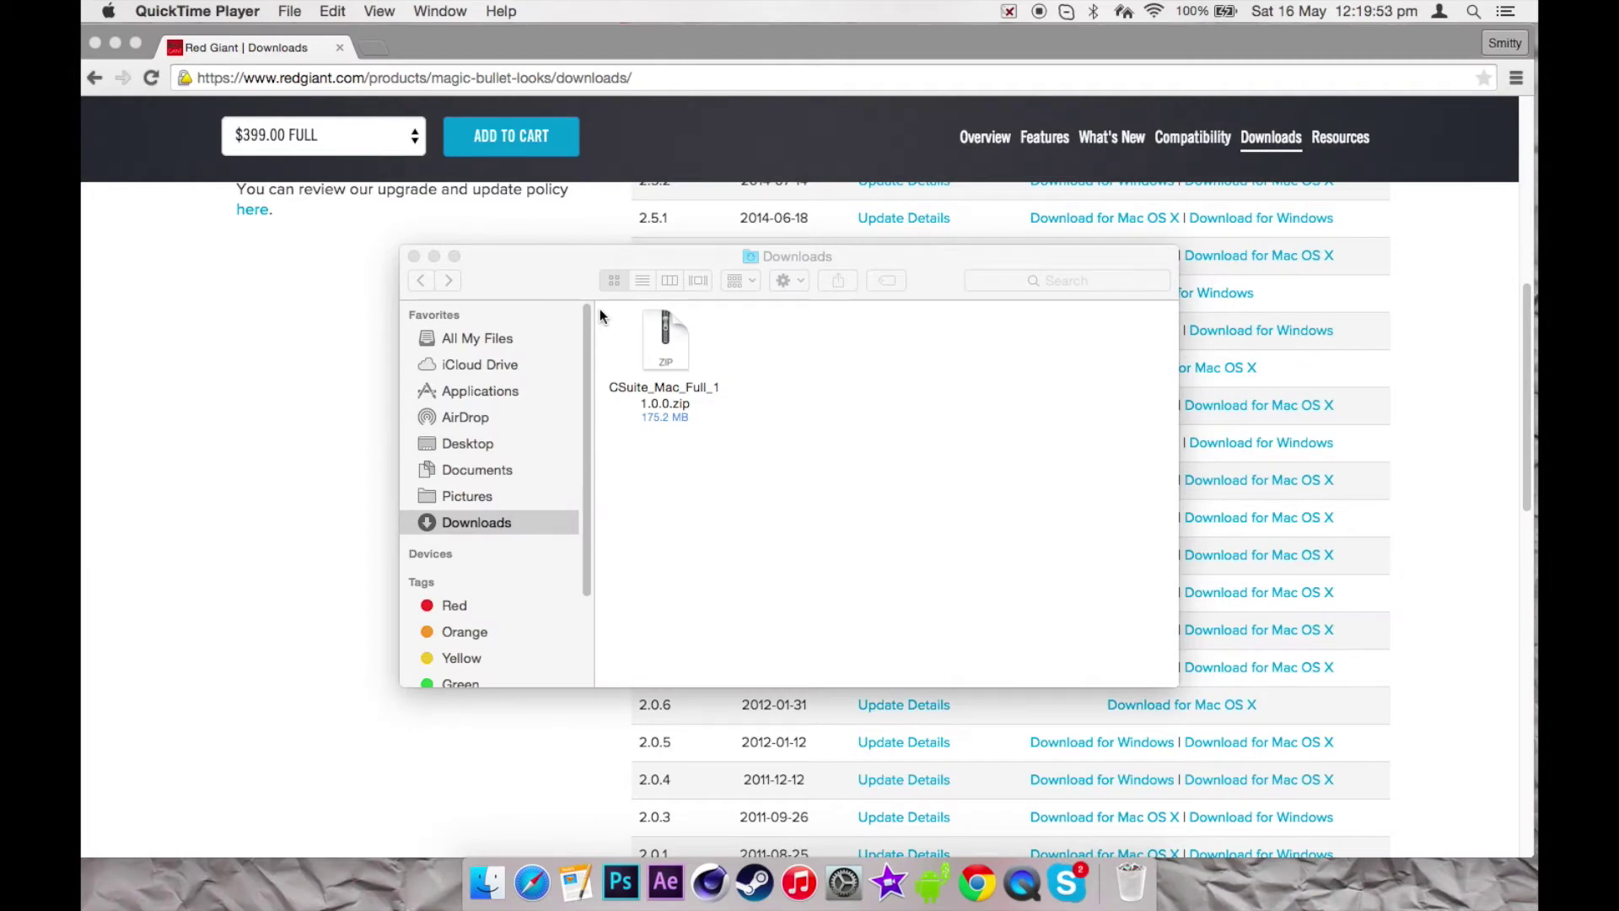
Unzip the Color Suite download and open the extracted CSuite_Mac_Full folder
double_click(683, 350)
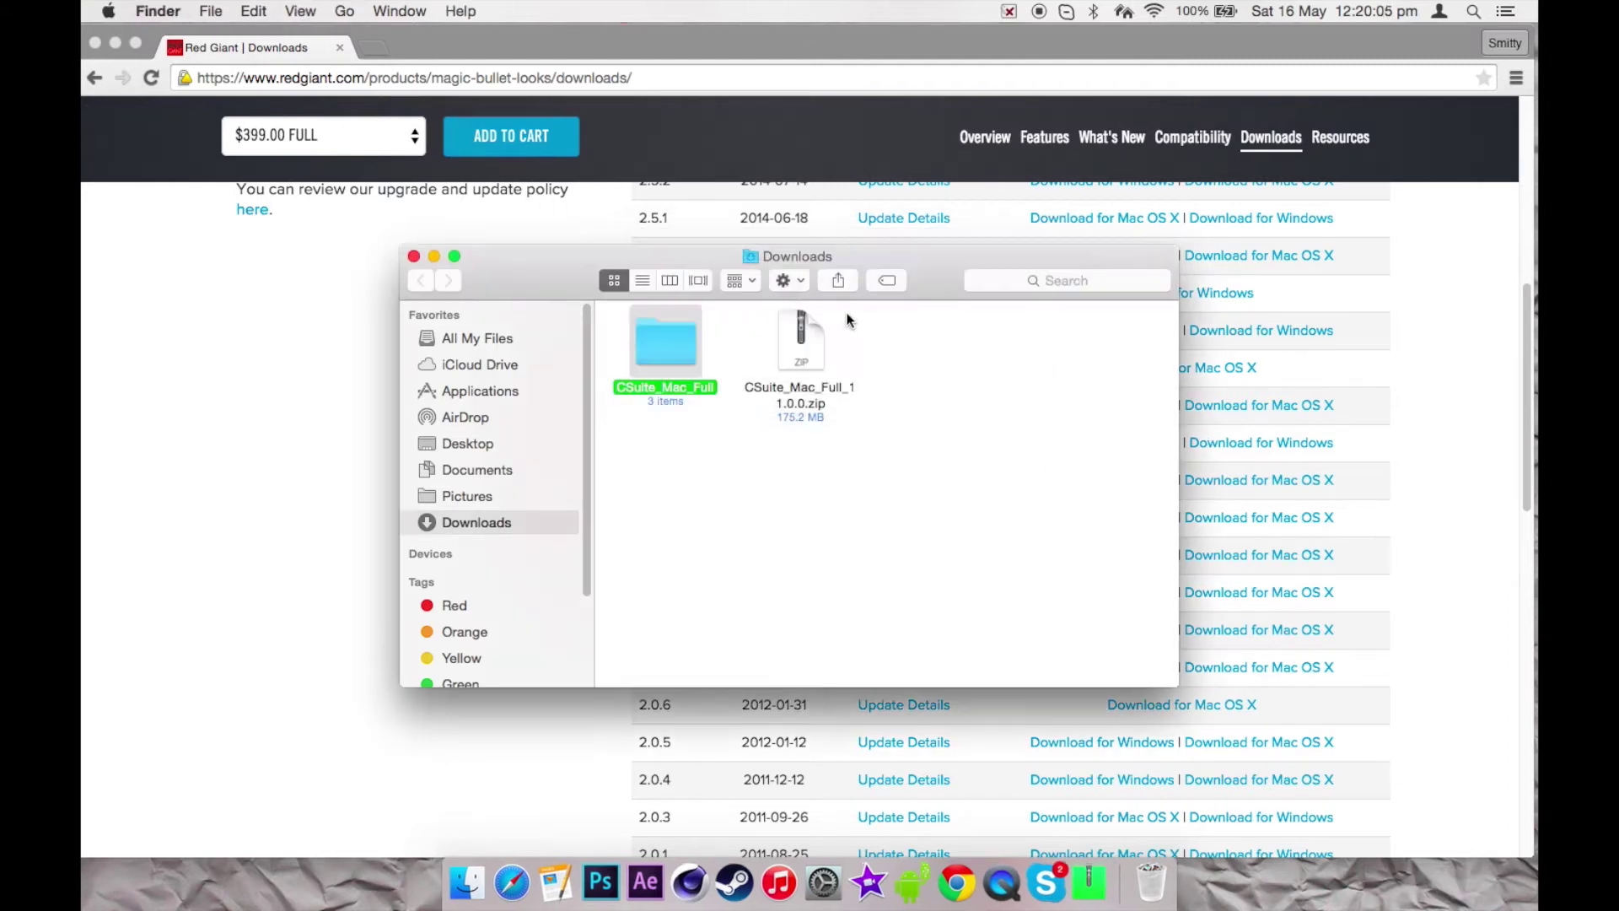
double_click(680, 356)
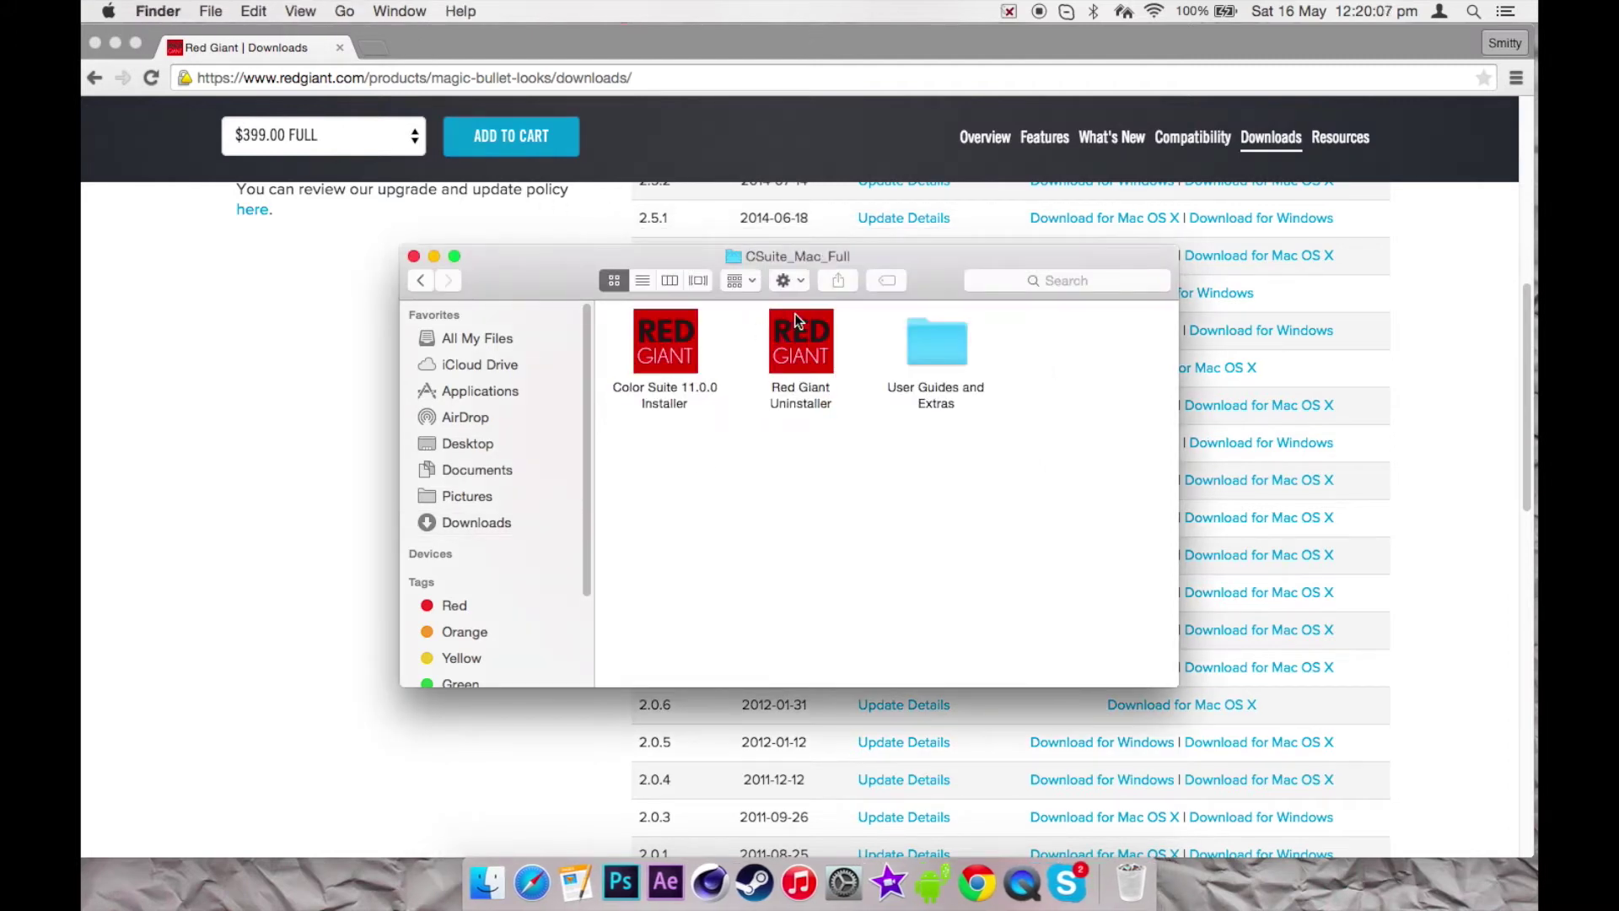
click(667, 338)
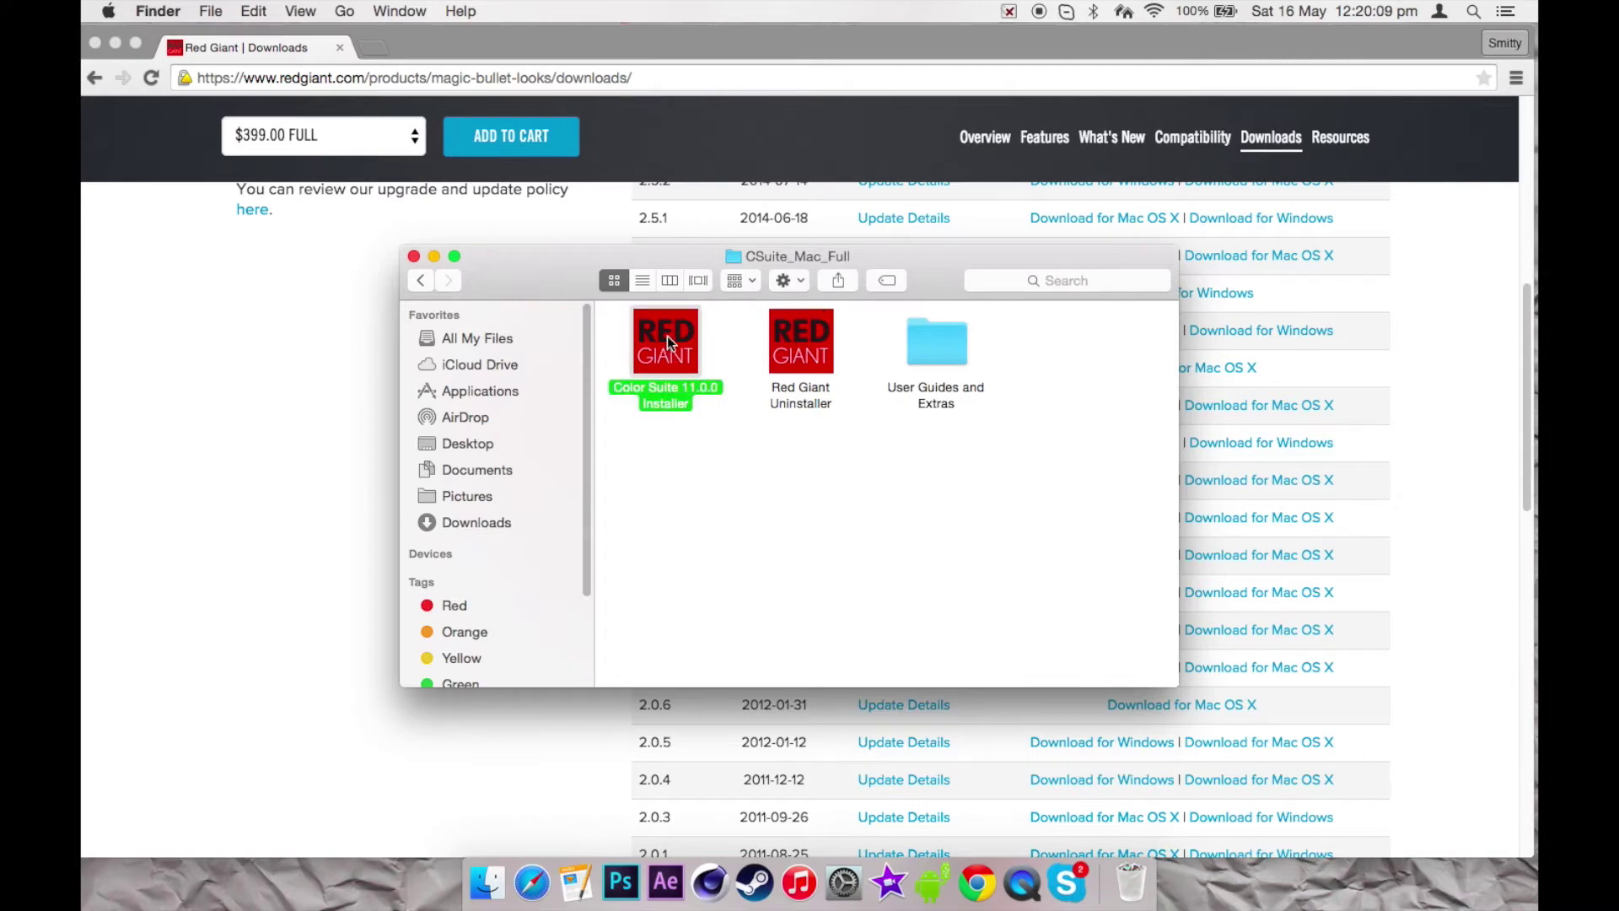
click(800, 323)
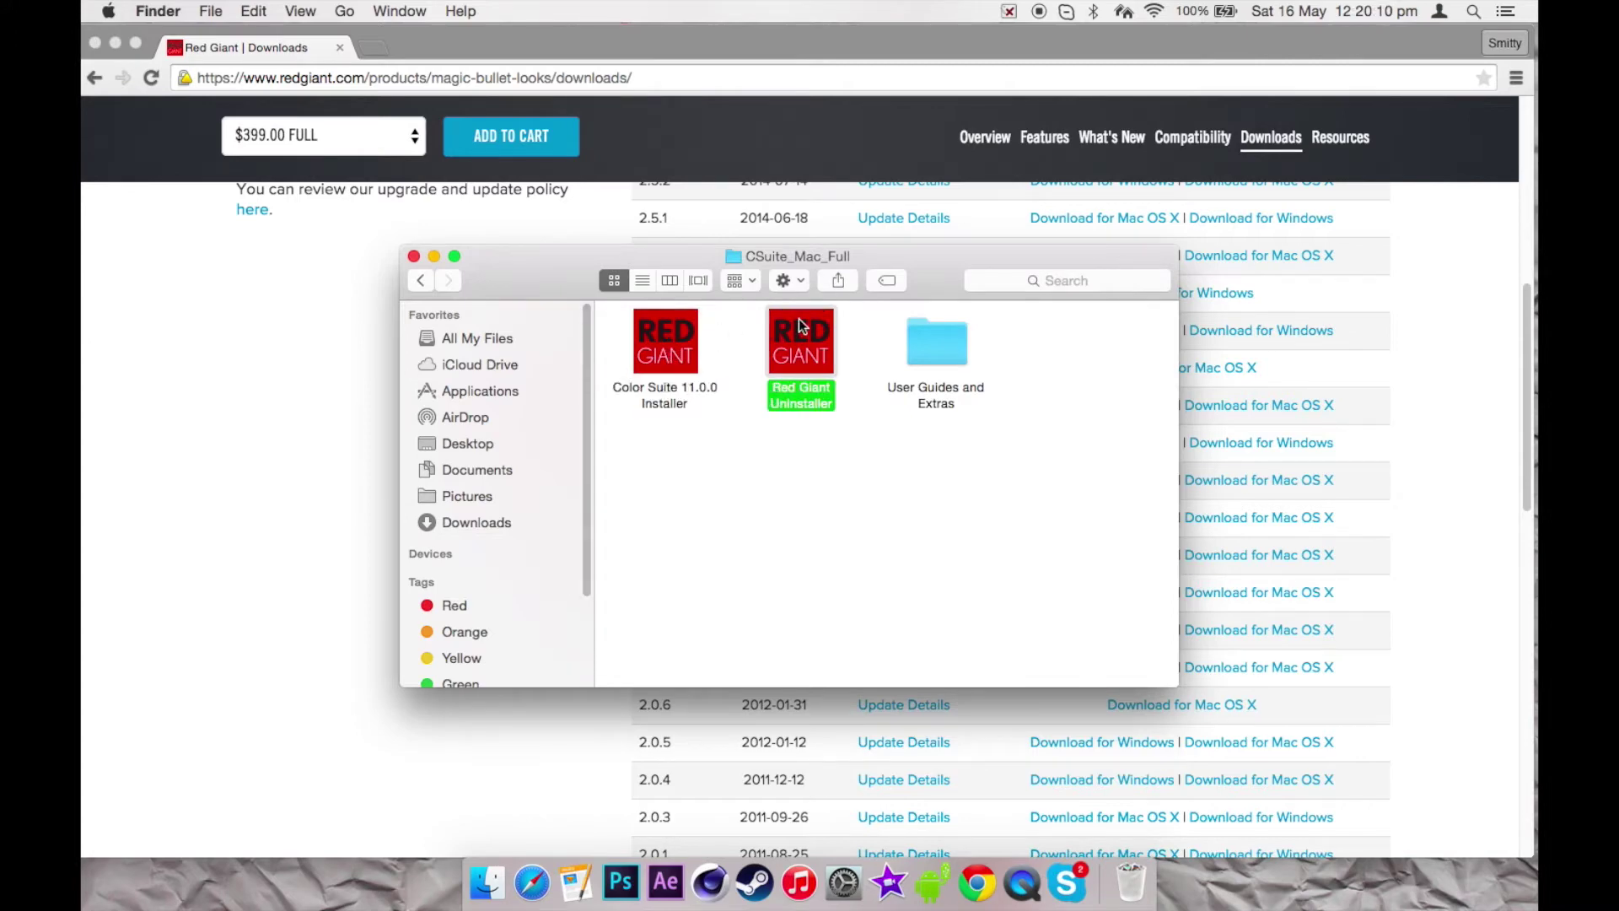
Look through User Guides and Extras, then launch Color Suite 11.0.0 Installer
double_click(952, 358)
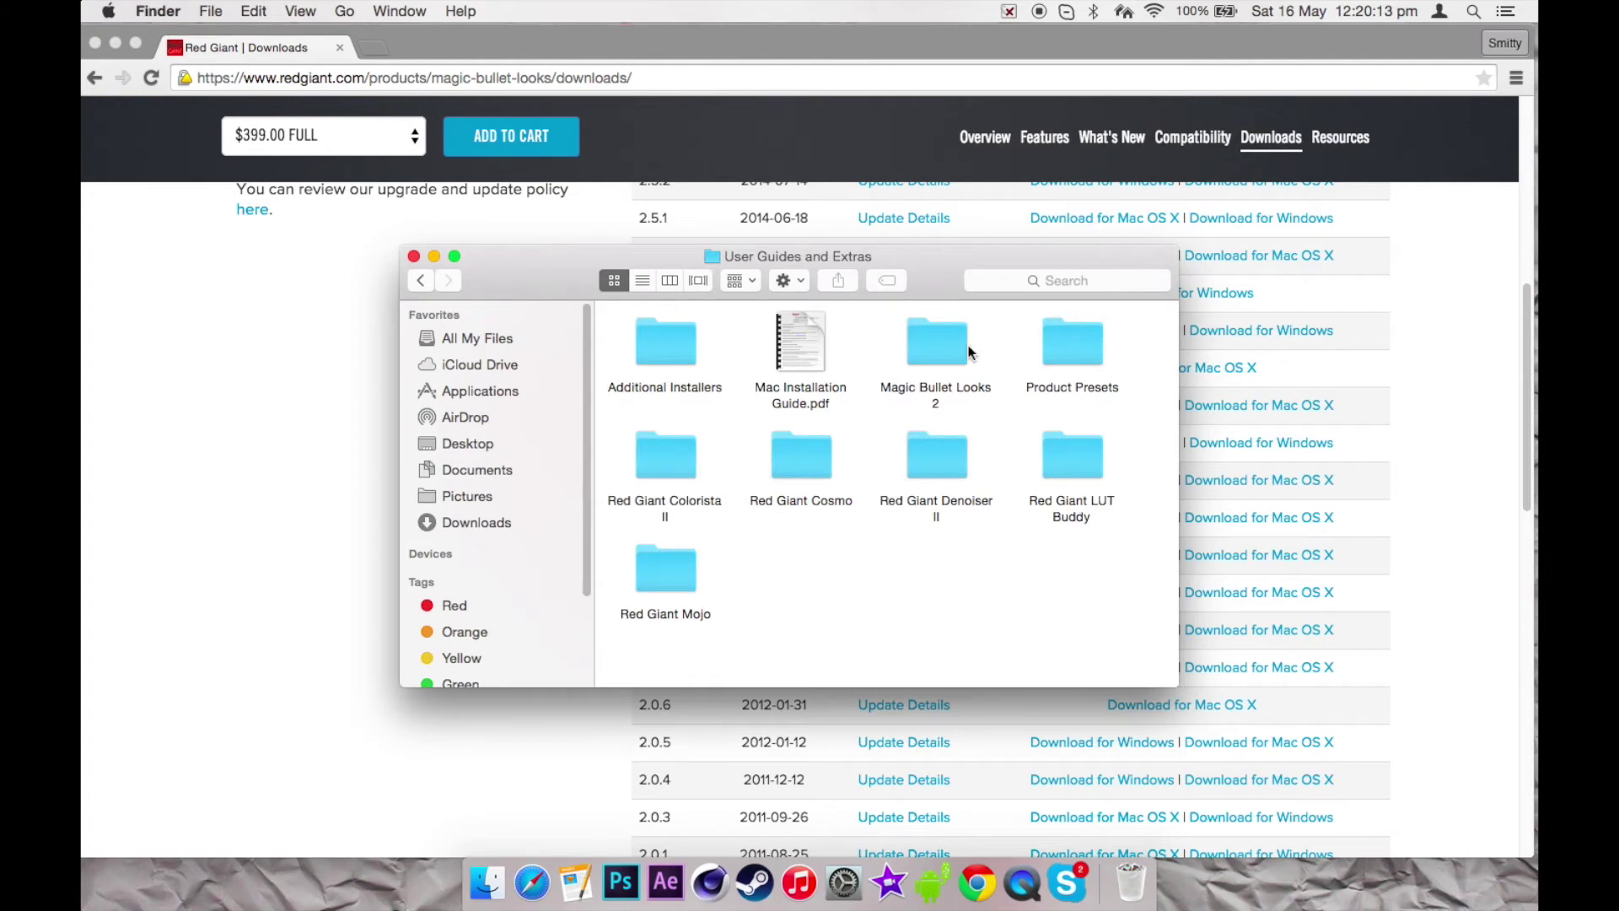
click(796, 355)
click(424, 281)
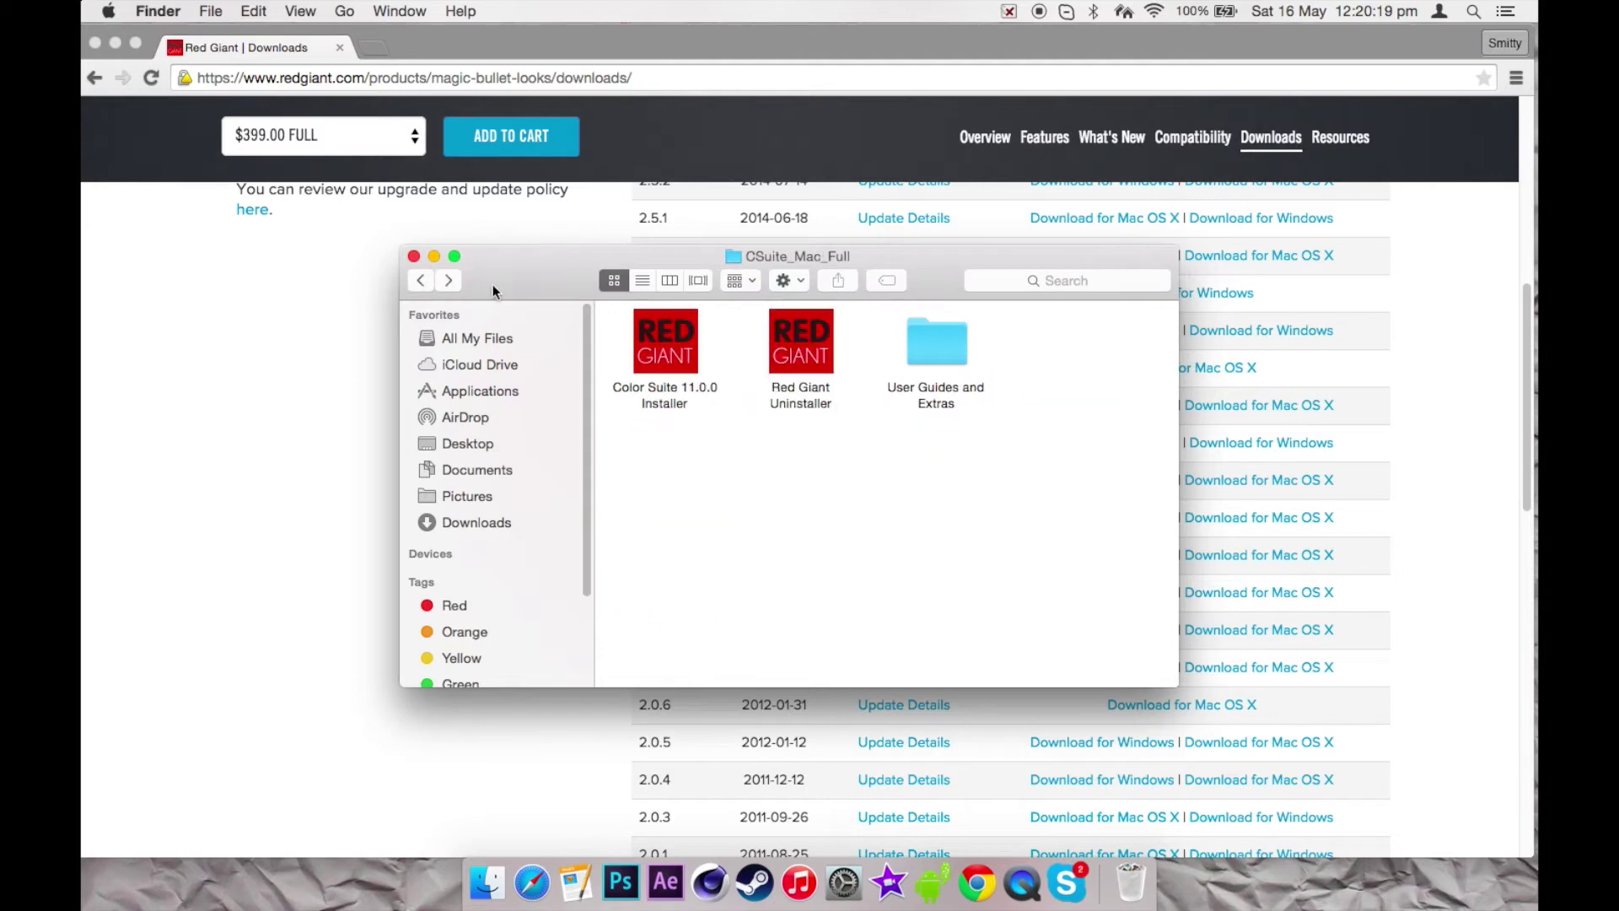
double_click(663, 331)
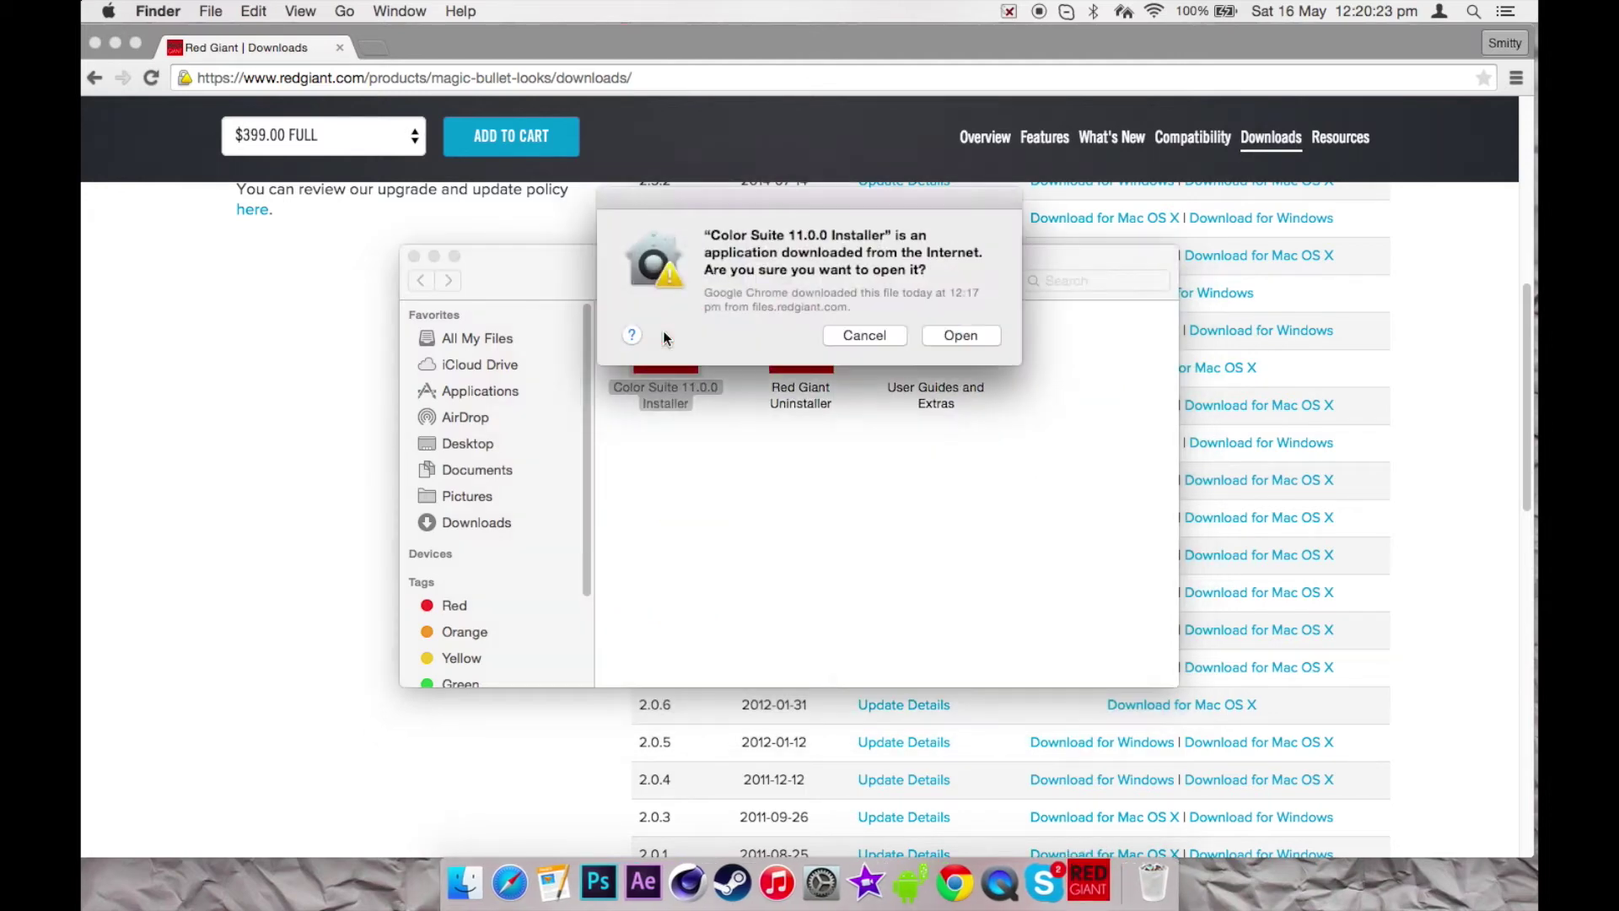
Confirm opening the installer, pass the introduction, and agree to the license terms
click(952, 333)
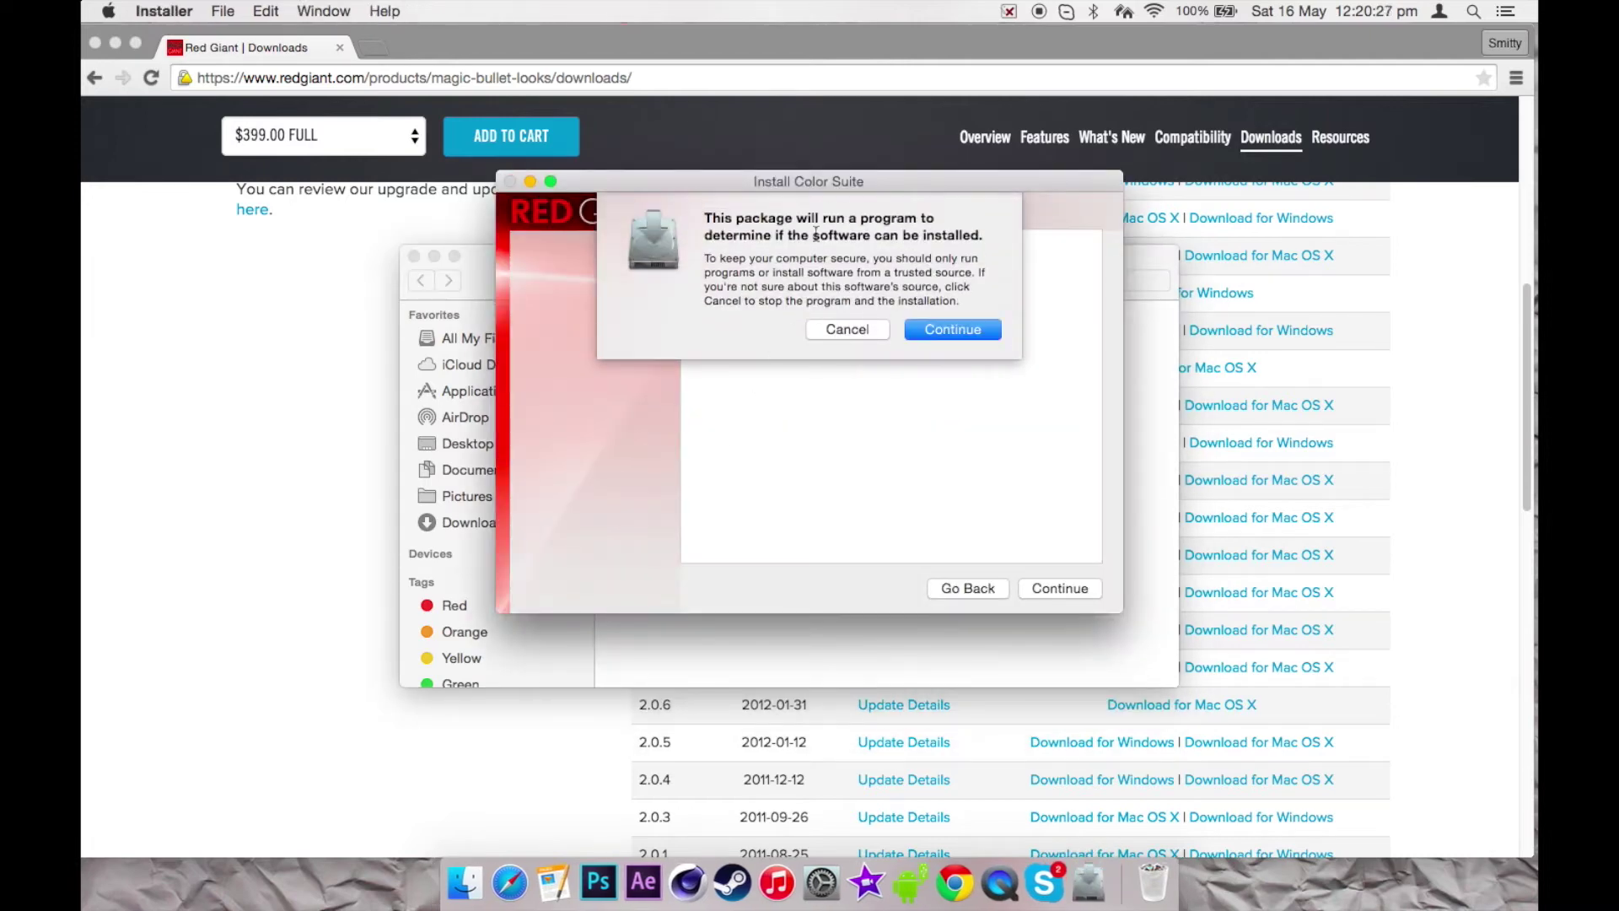
click(951, 331)
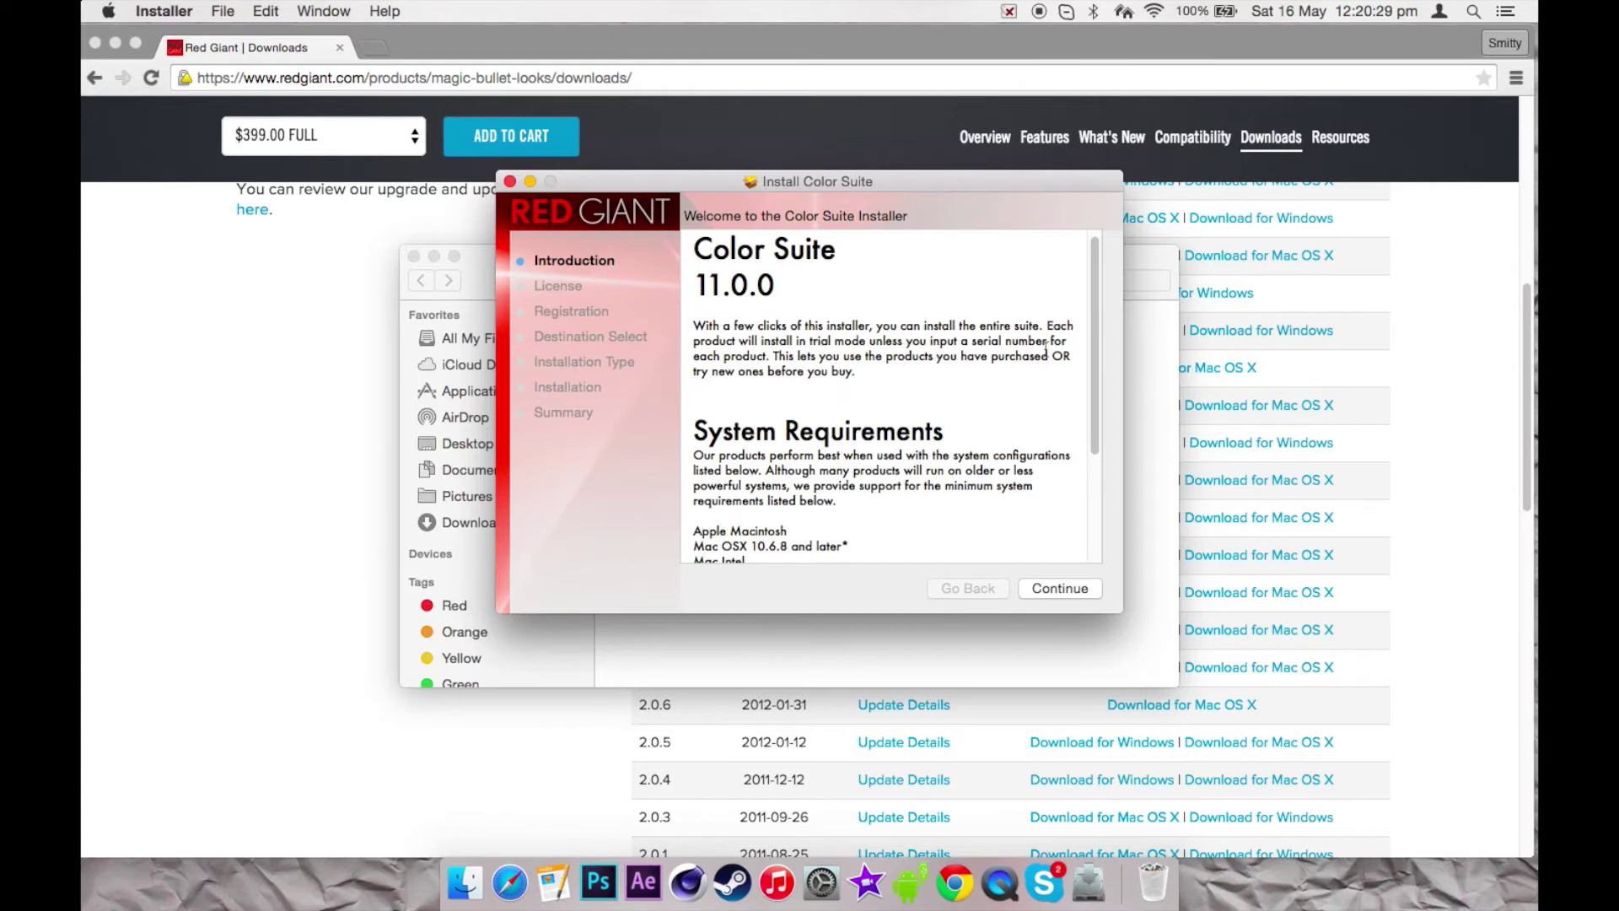
click(1060, 588)
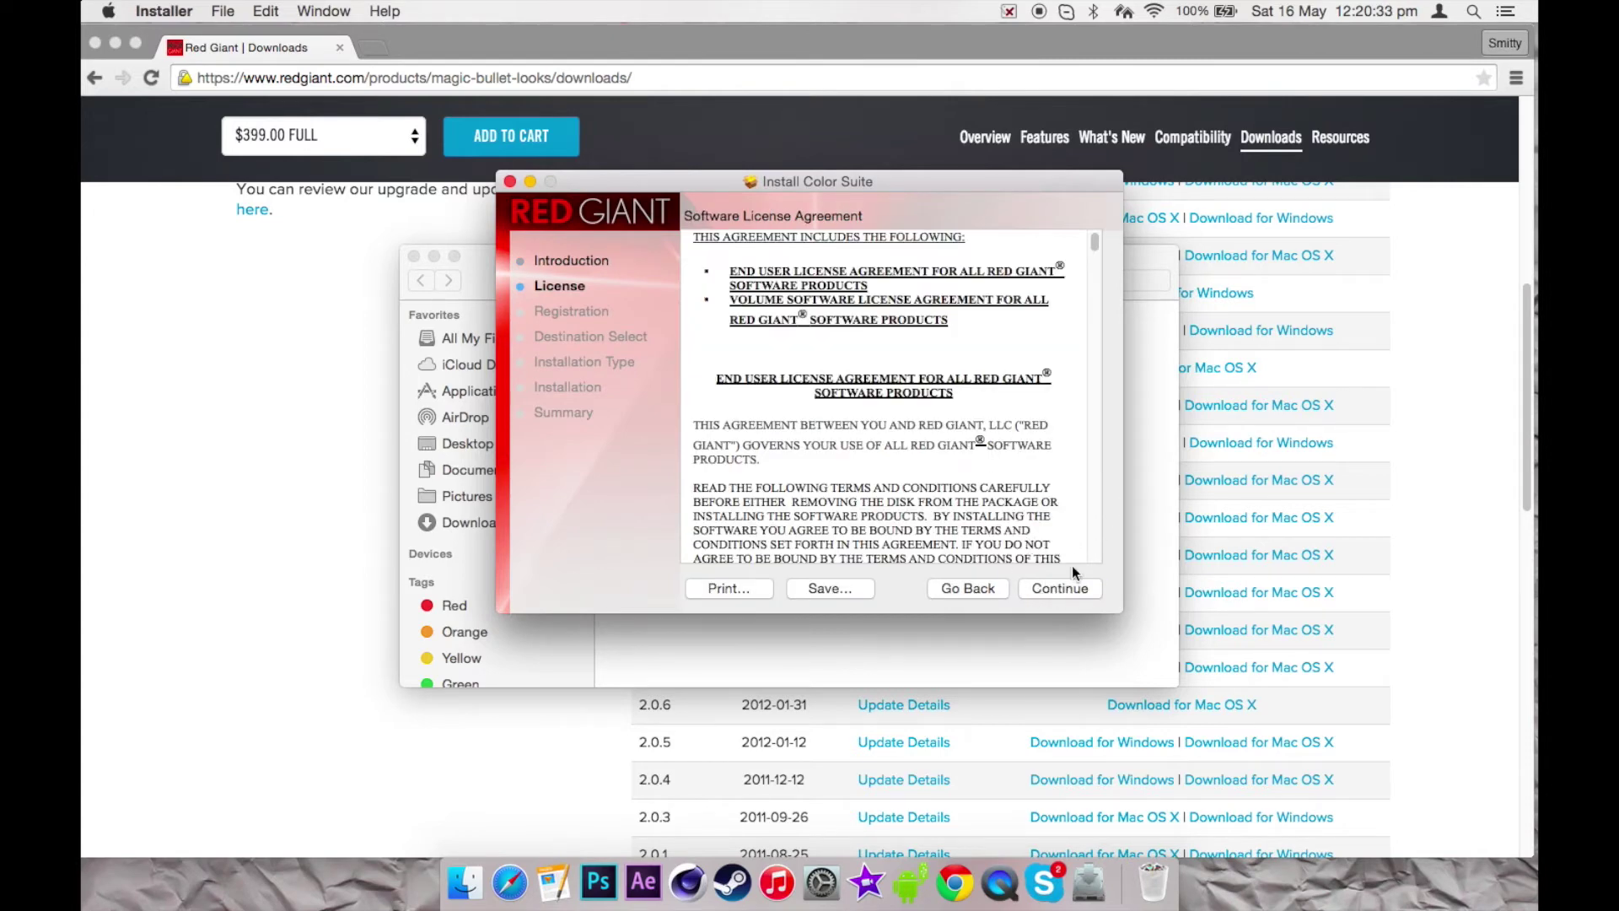
drag(1093, 245, 1094, 549)
click(1071, 586)
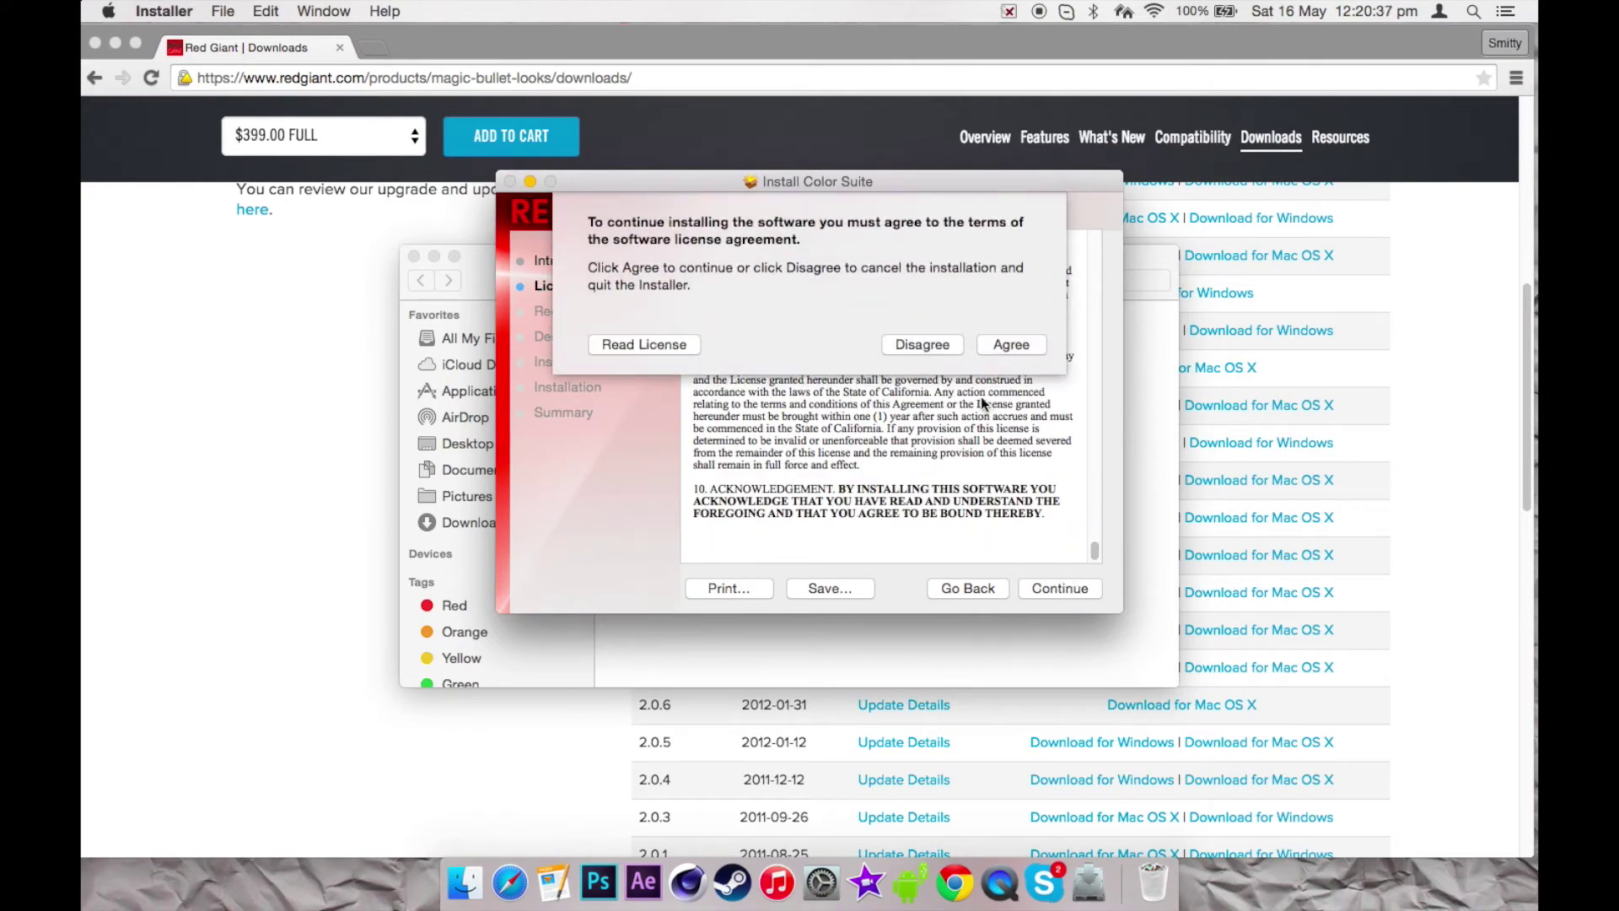
click(1016, 344)
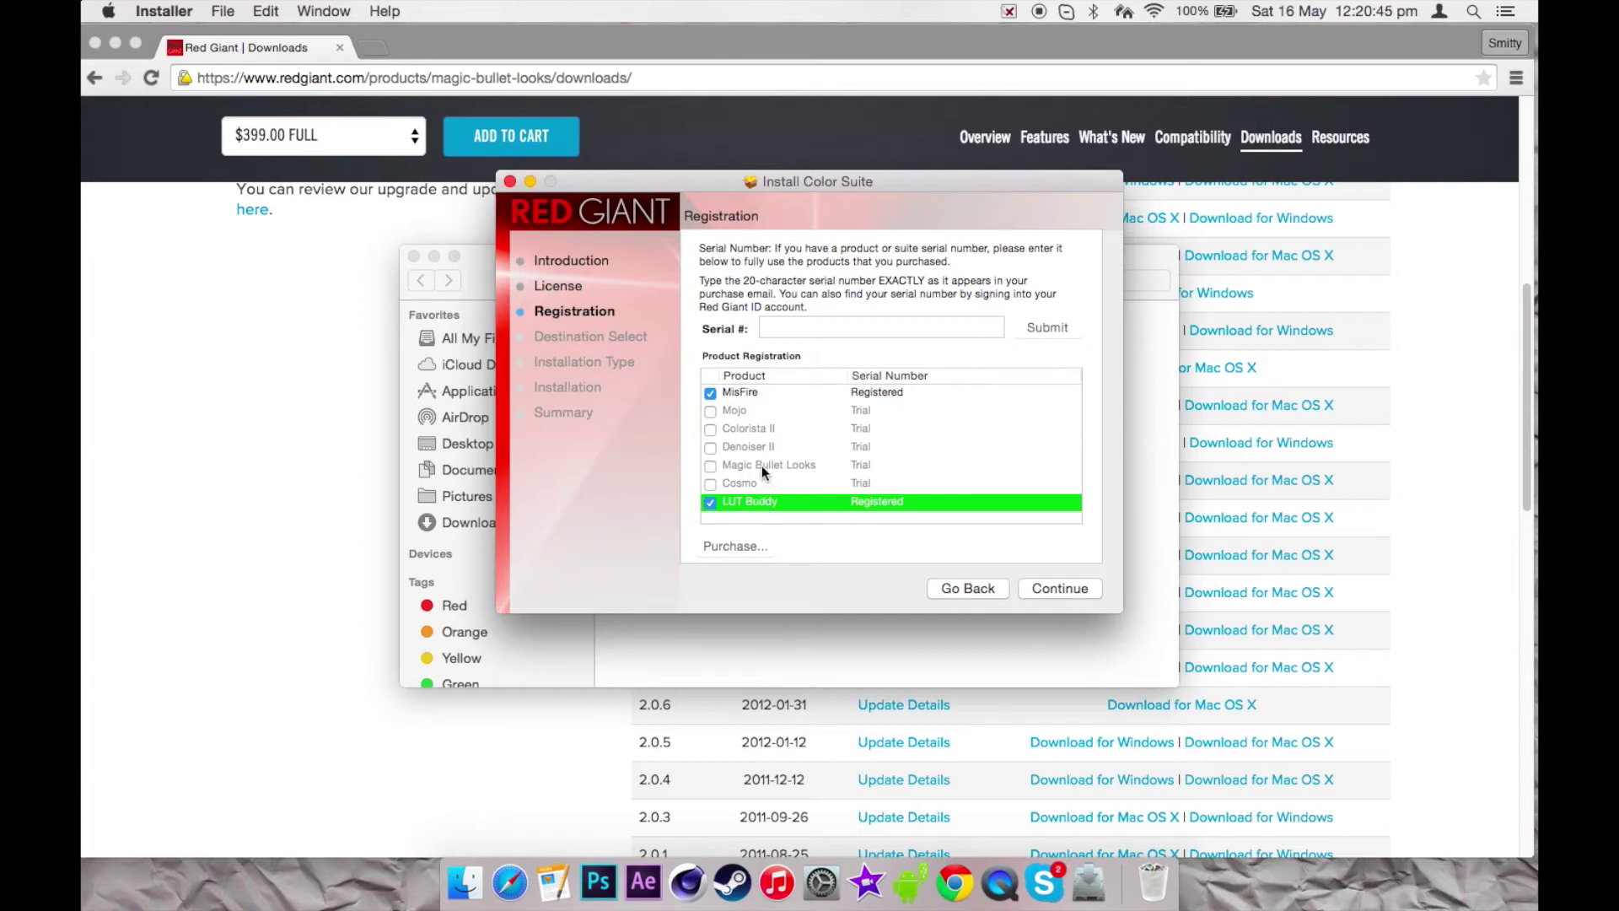
Untick MisFire and LUT Buddy, leave Magic Bullet Looks ticked, then switch back to Chrome
click(772, 395)
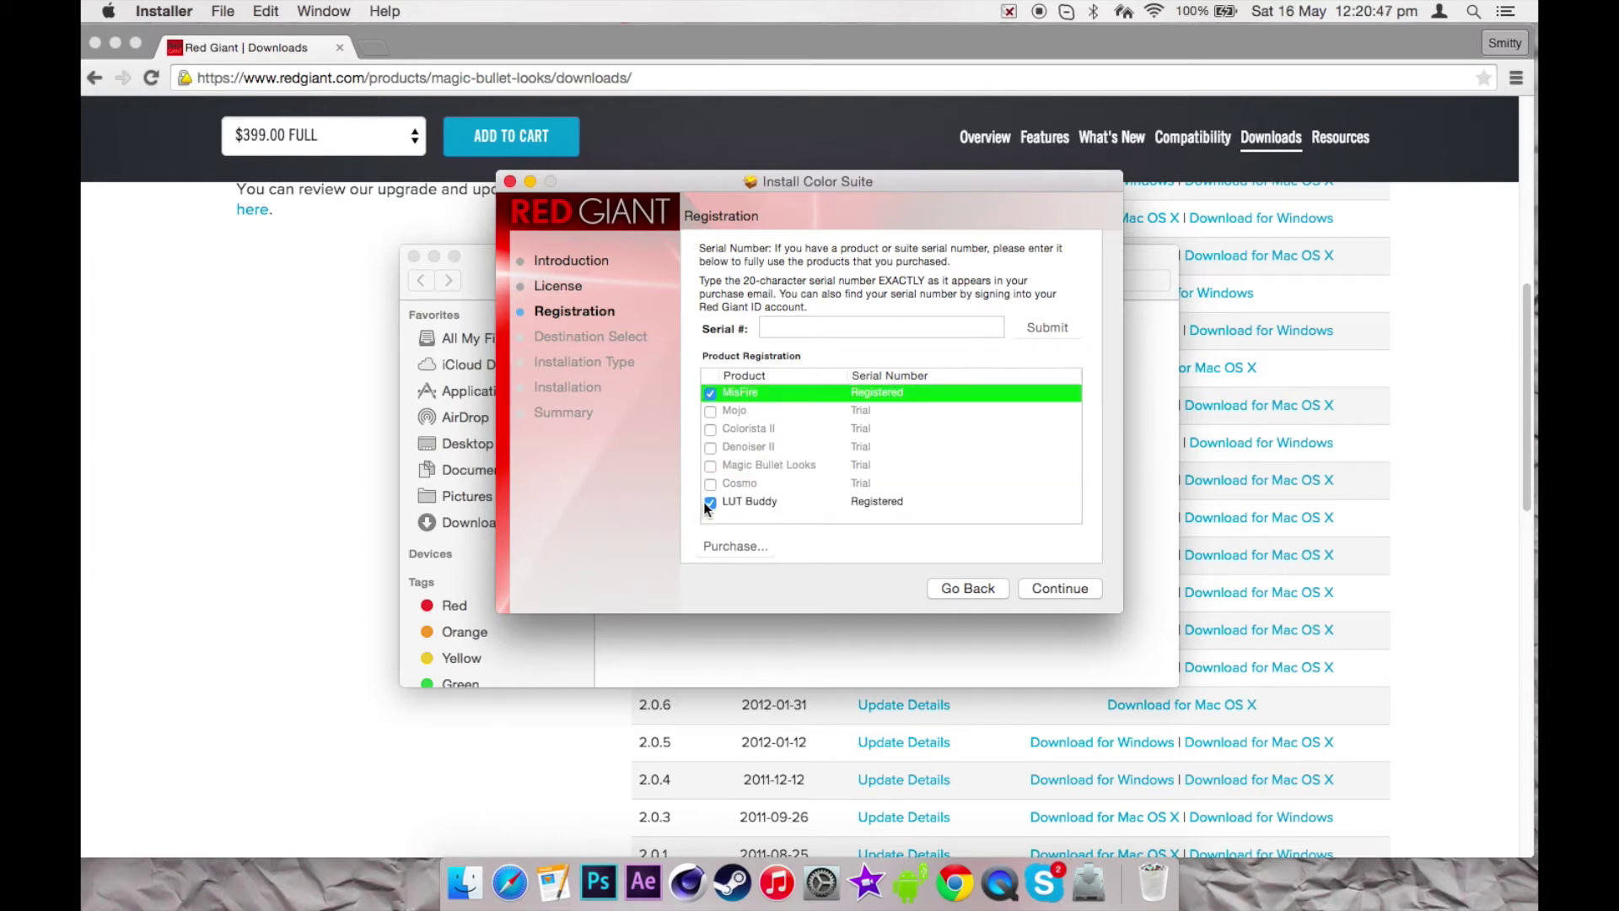
click(709, 503)
click(713, 395)
click(818, 452)
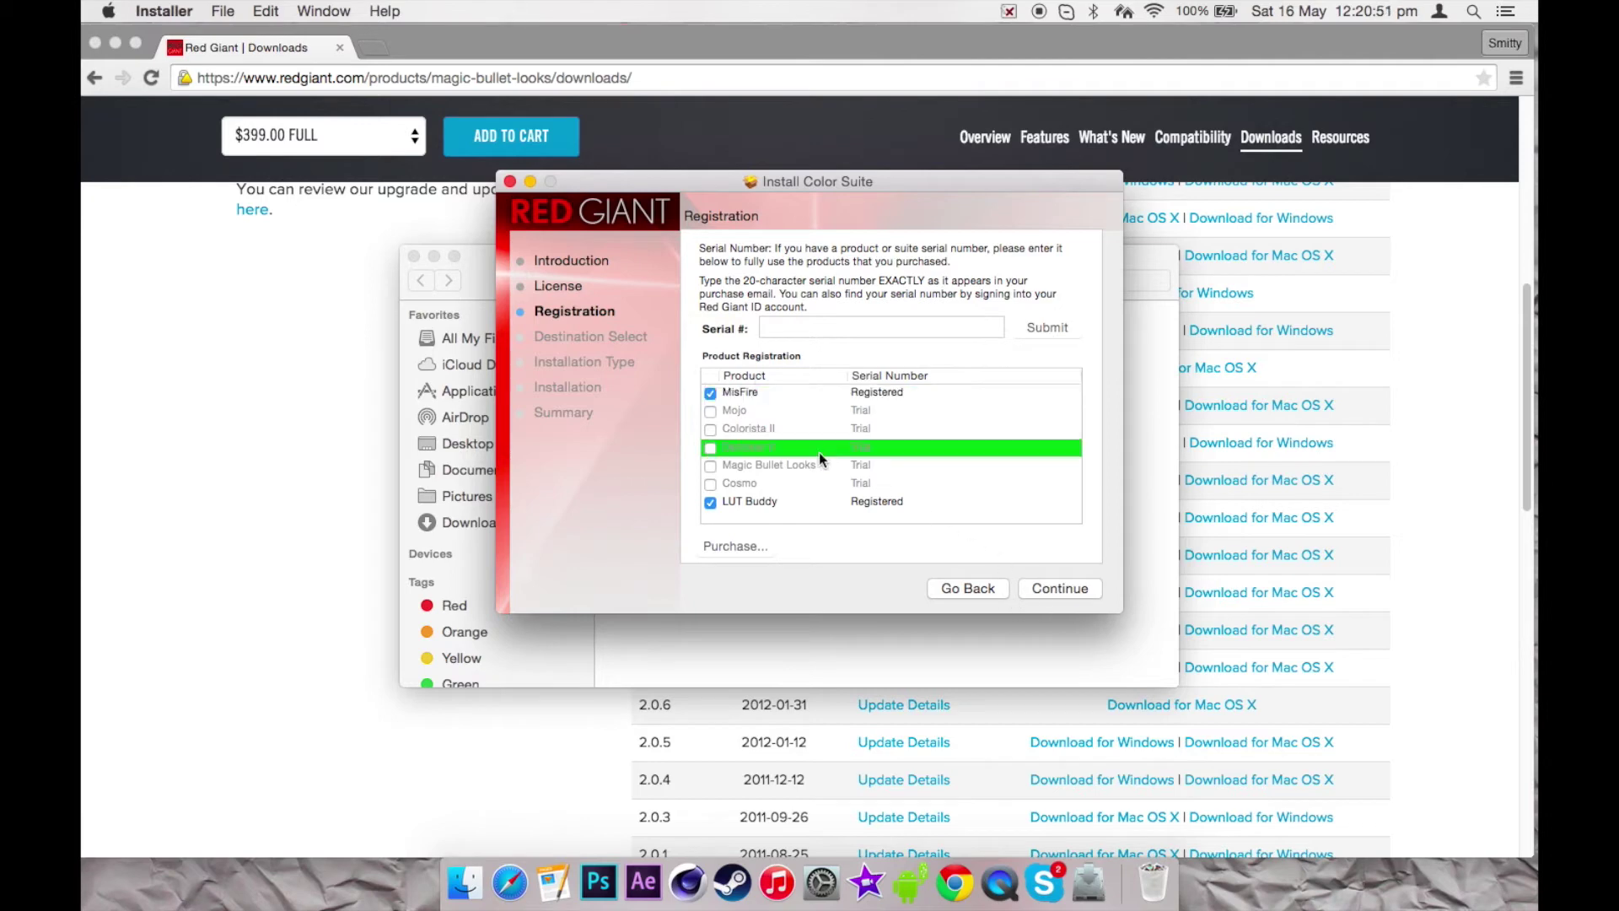
click(790, 465)
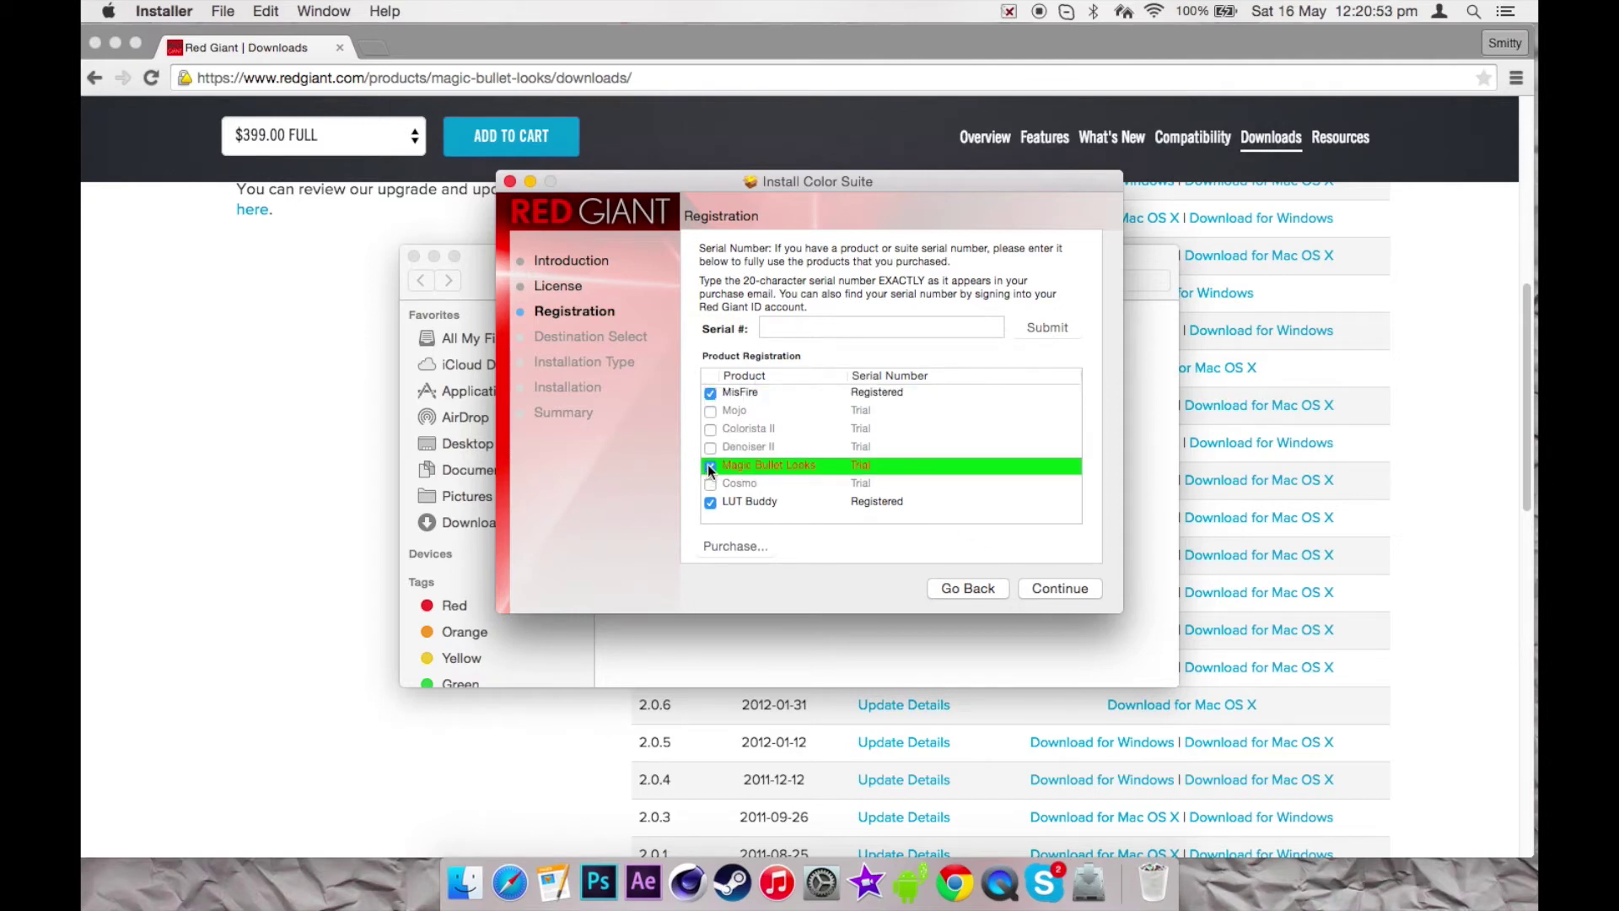
click(712, 392)
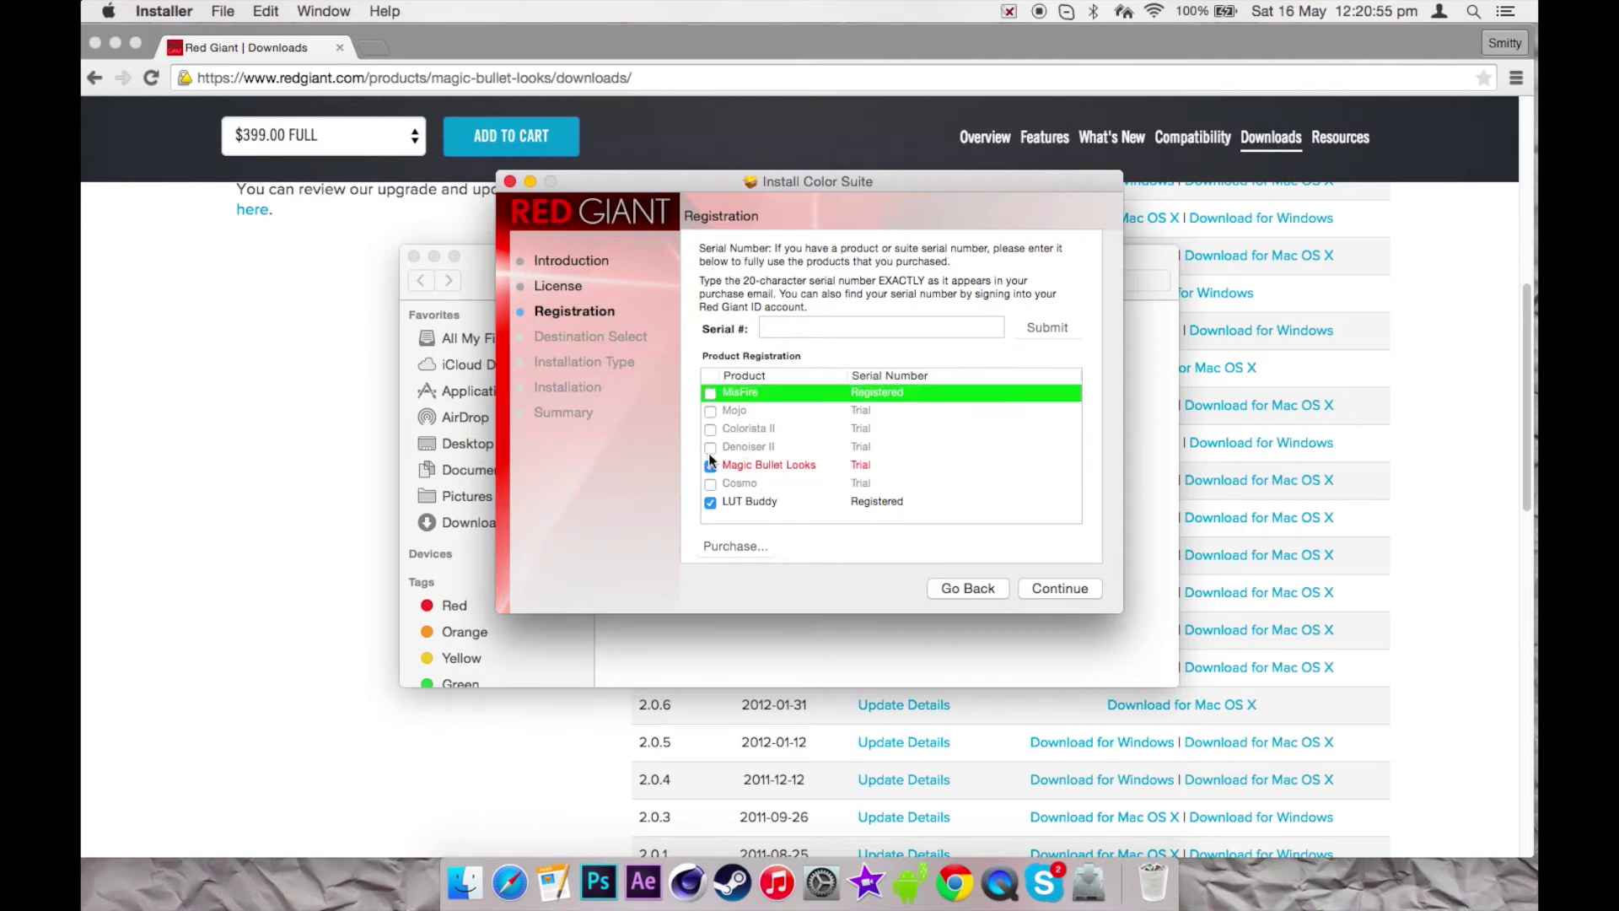
click(709, 503)
click(755, 465)
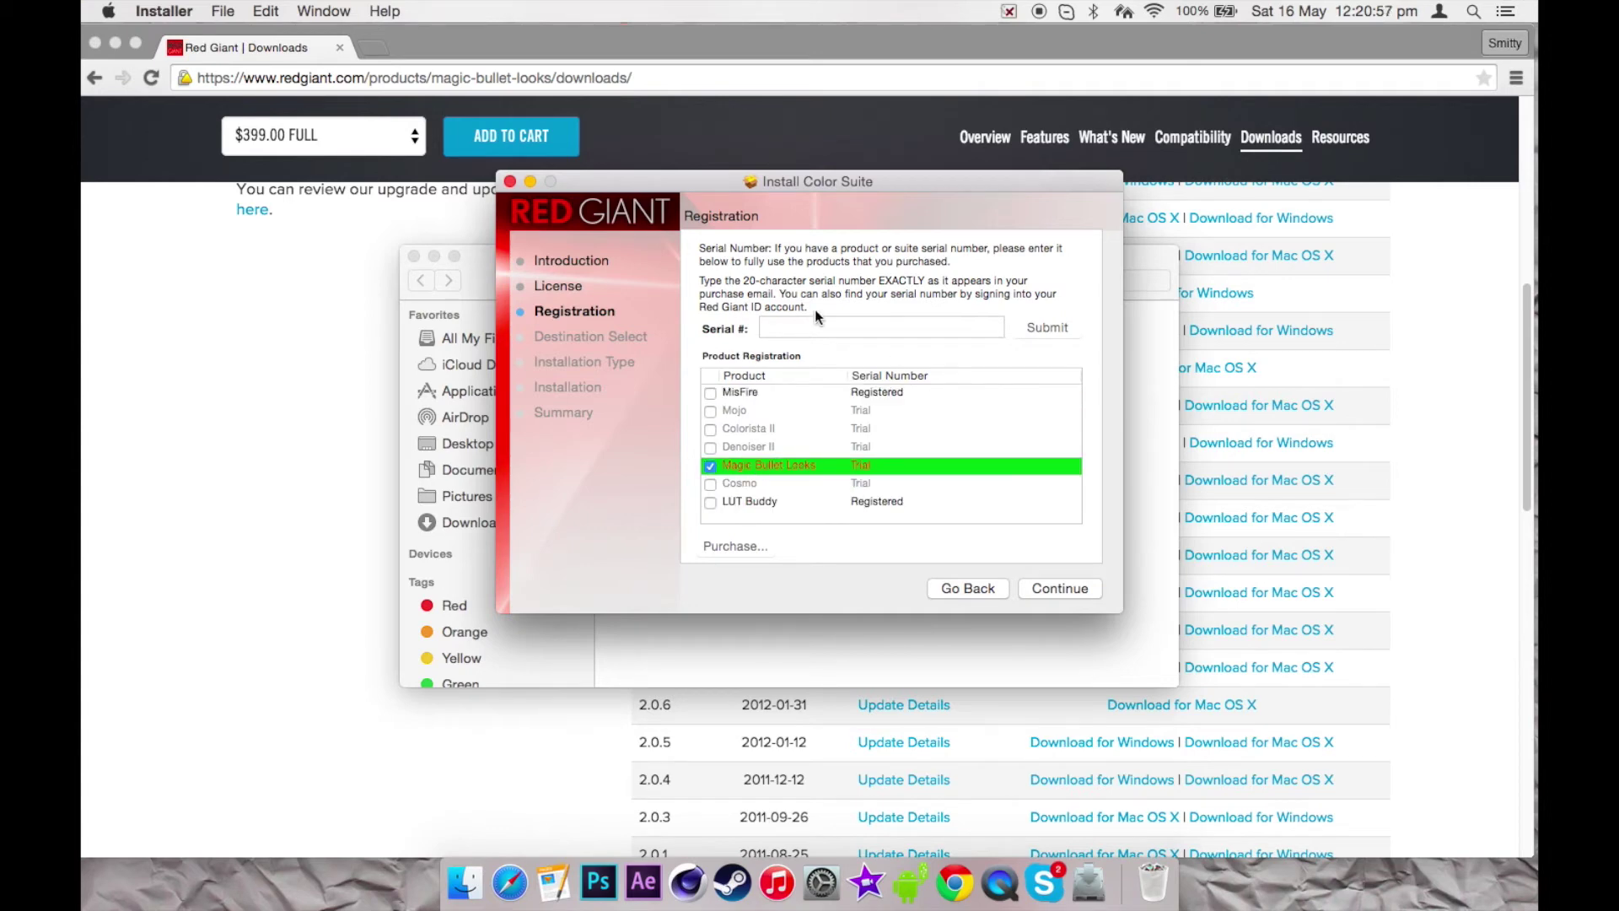
click(106, 425)
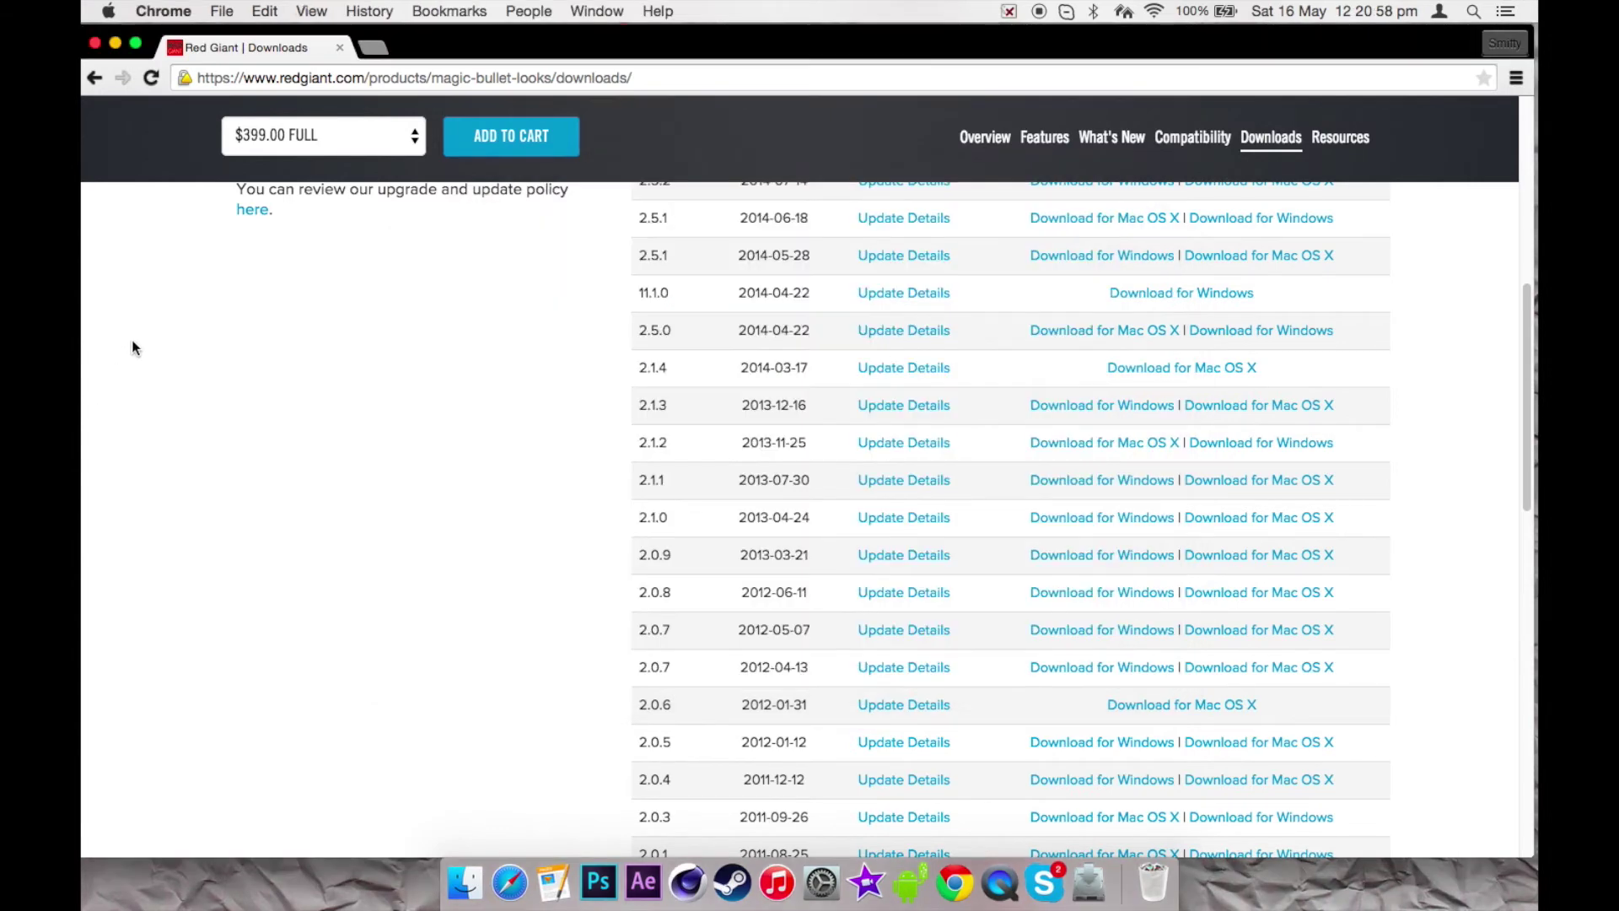
In a new tab, search for 'magic bullet looks serial number'
click(371, 47)
click(442, 118)
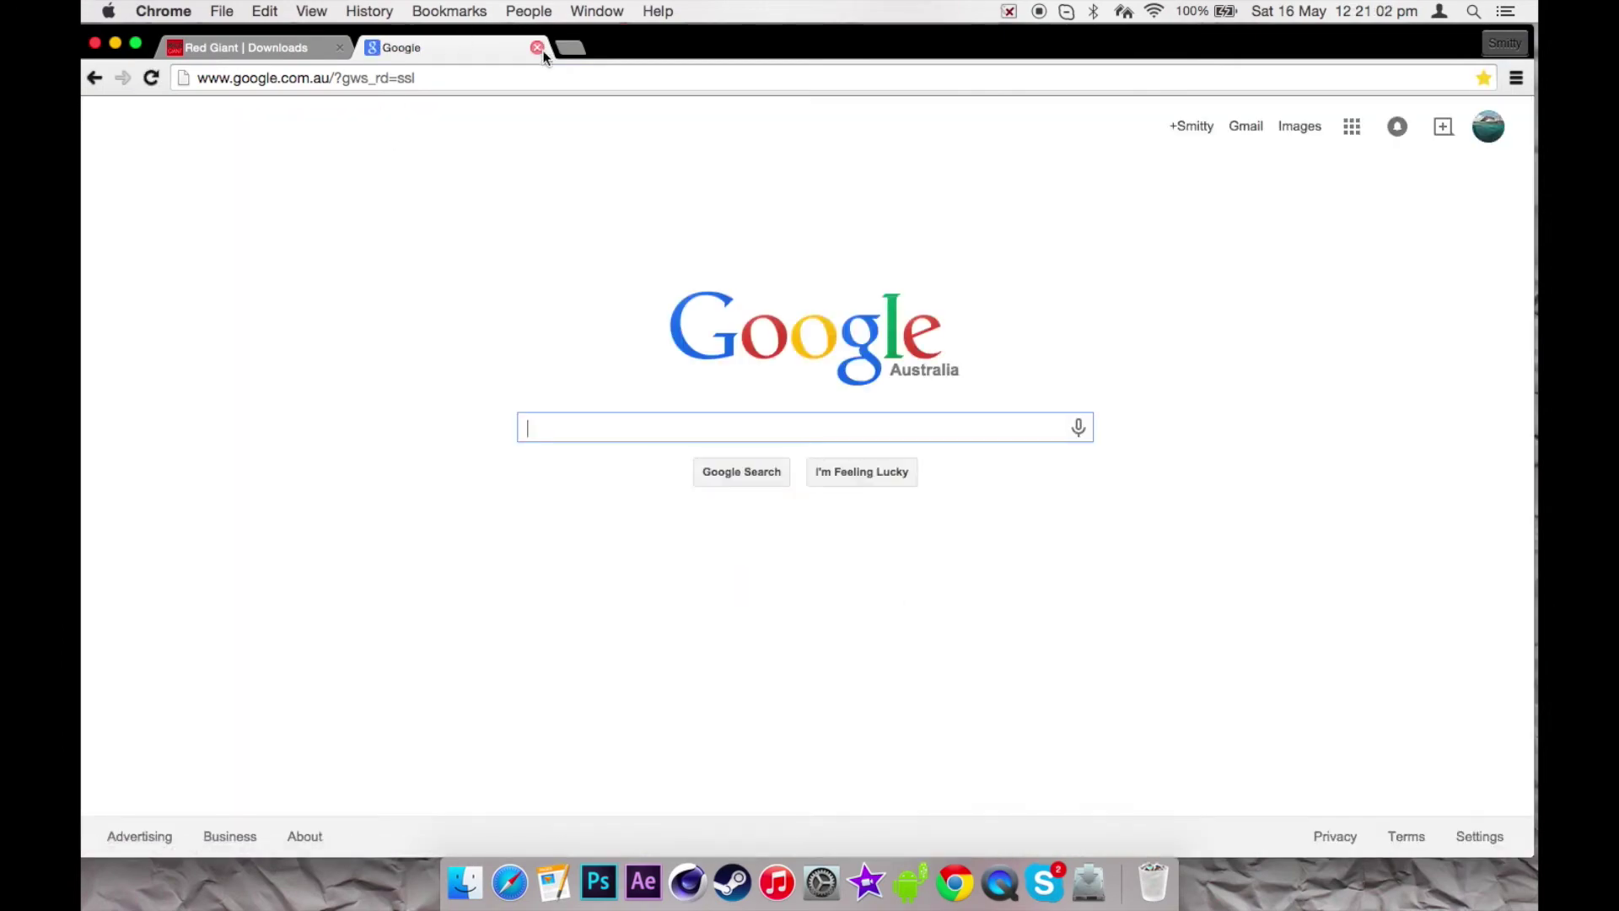
click(537, 47)
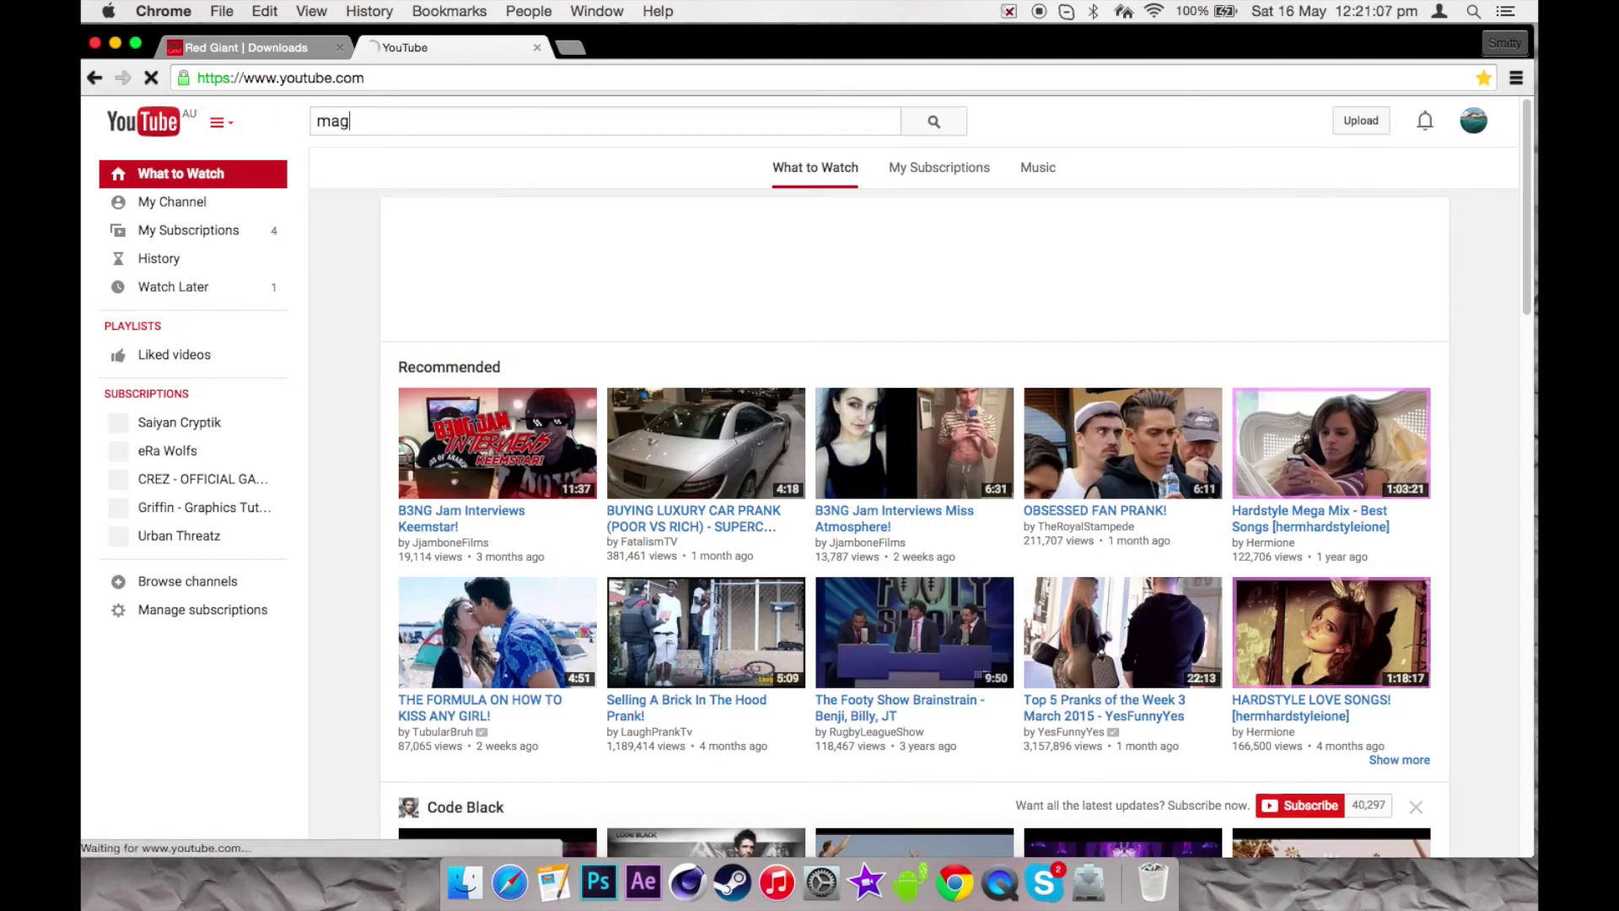
text(ic bullet looks s)
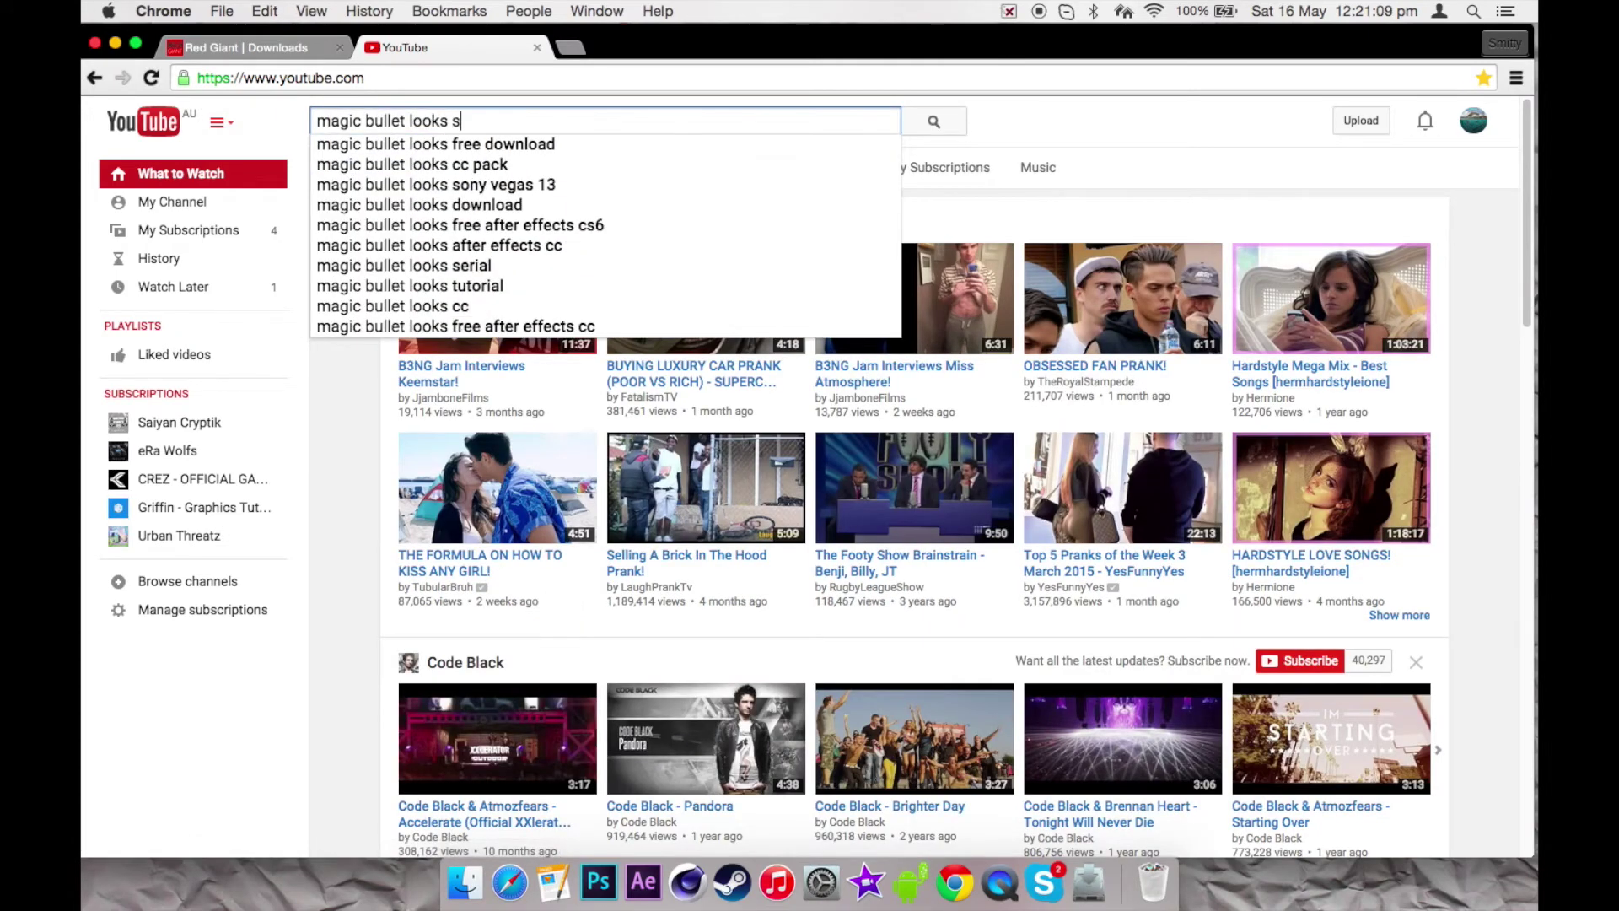
text(erial number)
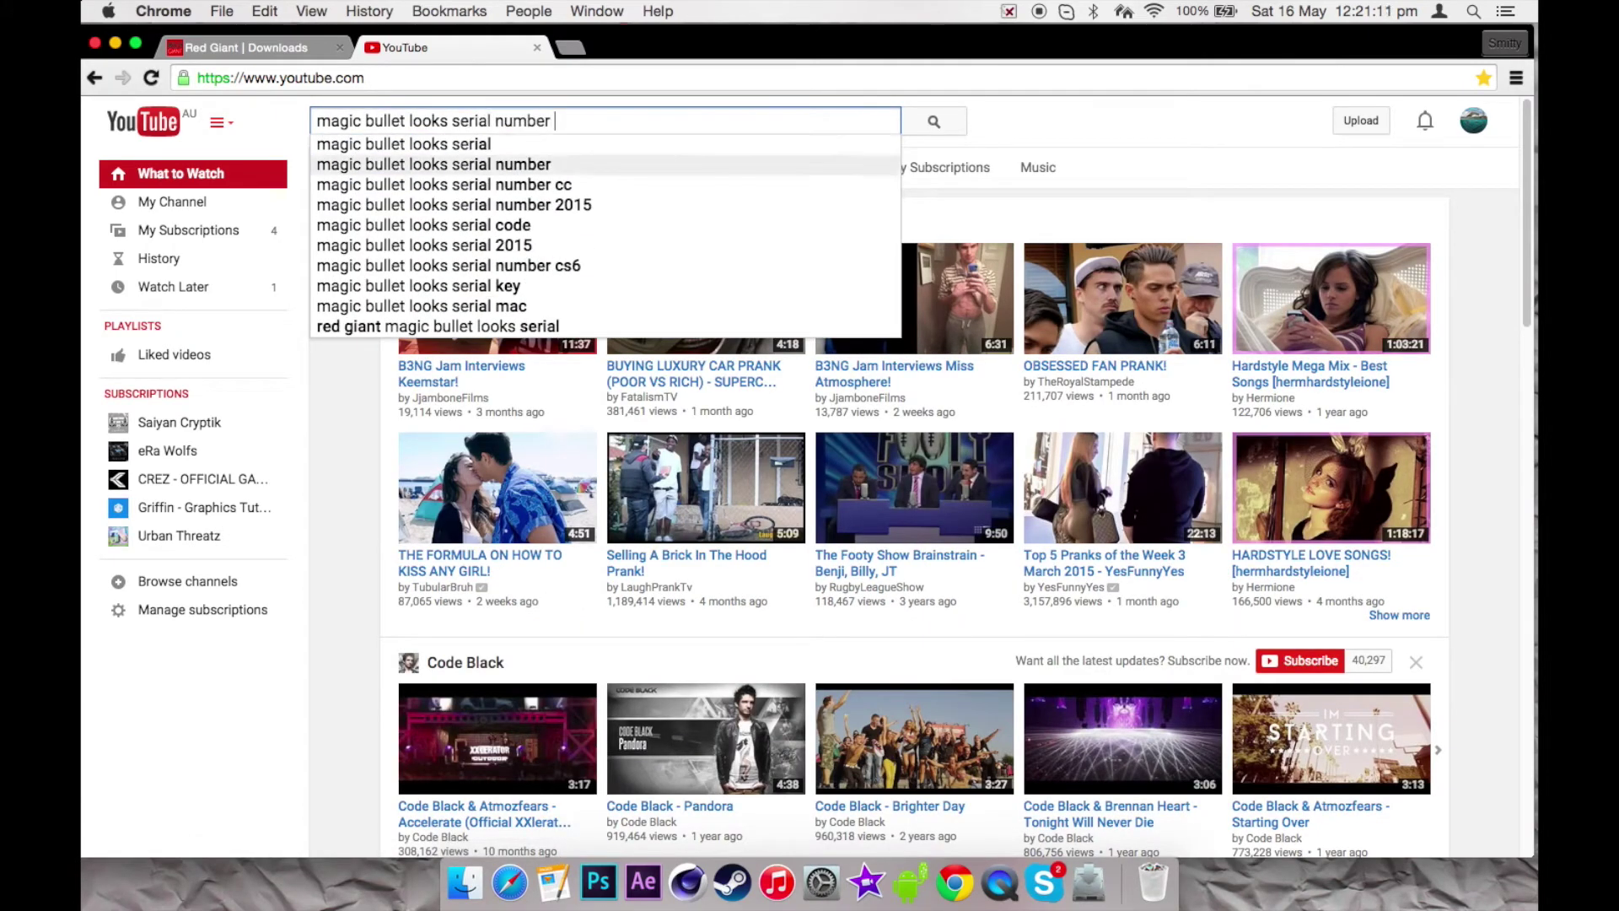
key(Return)
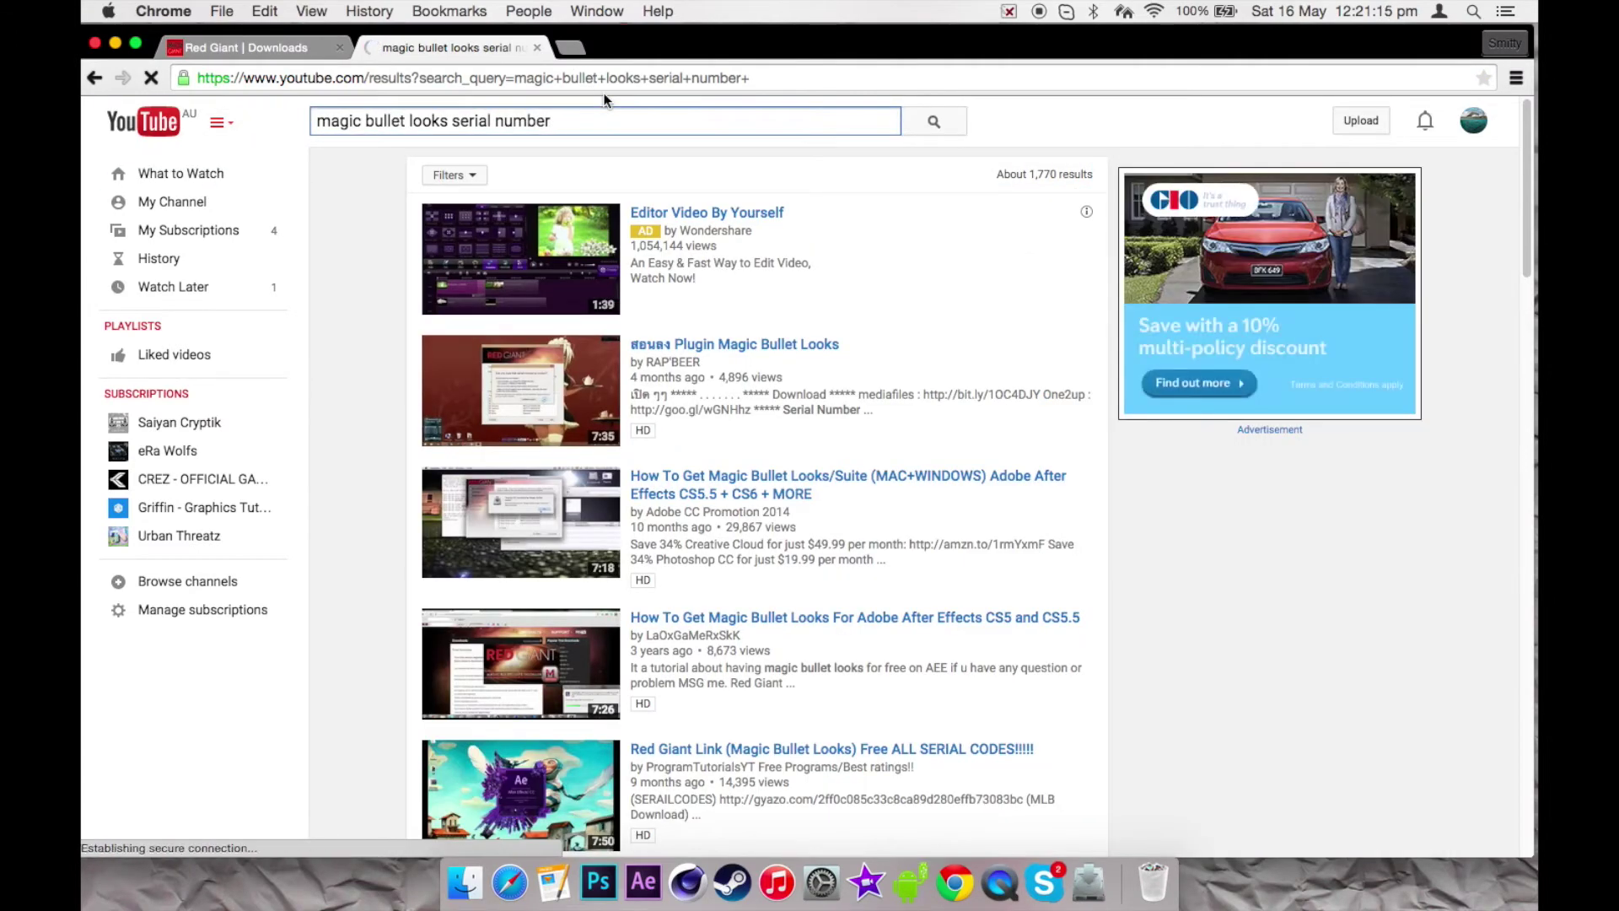
Refine the search to version 2.1.1 and open the free Magic Bullet Looks video
text(2.)
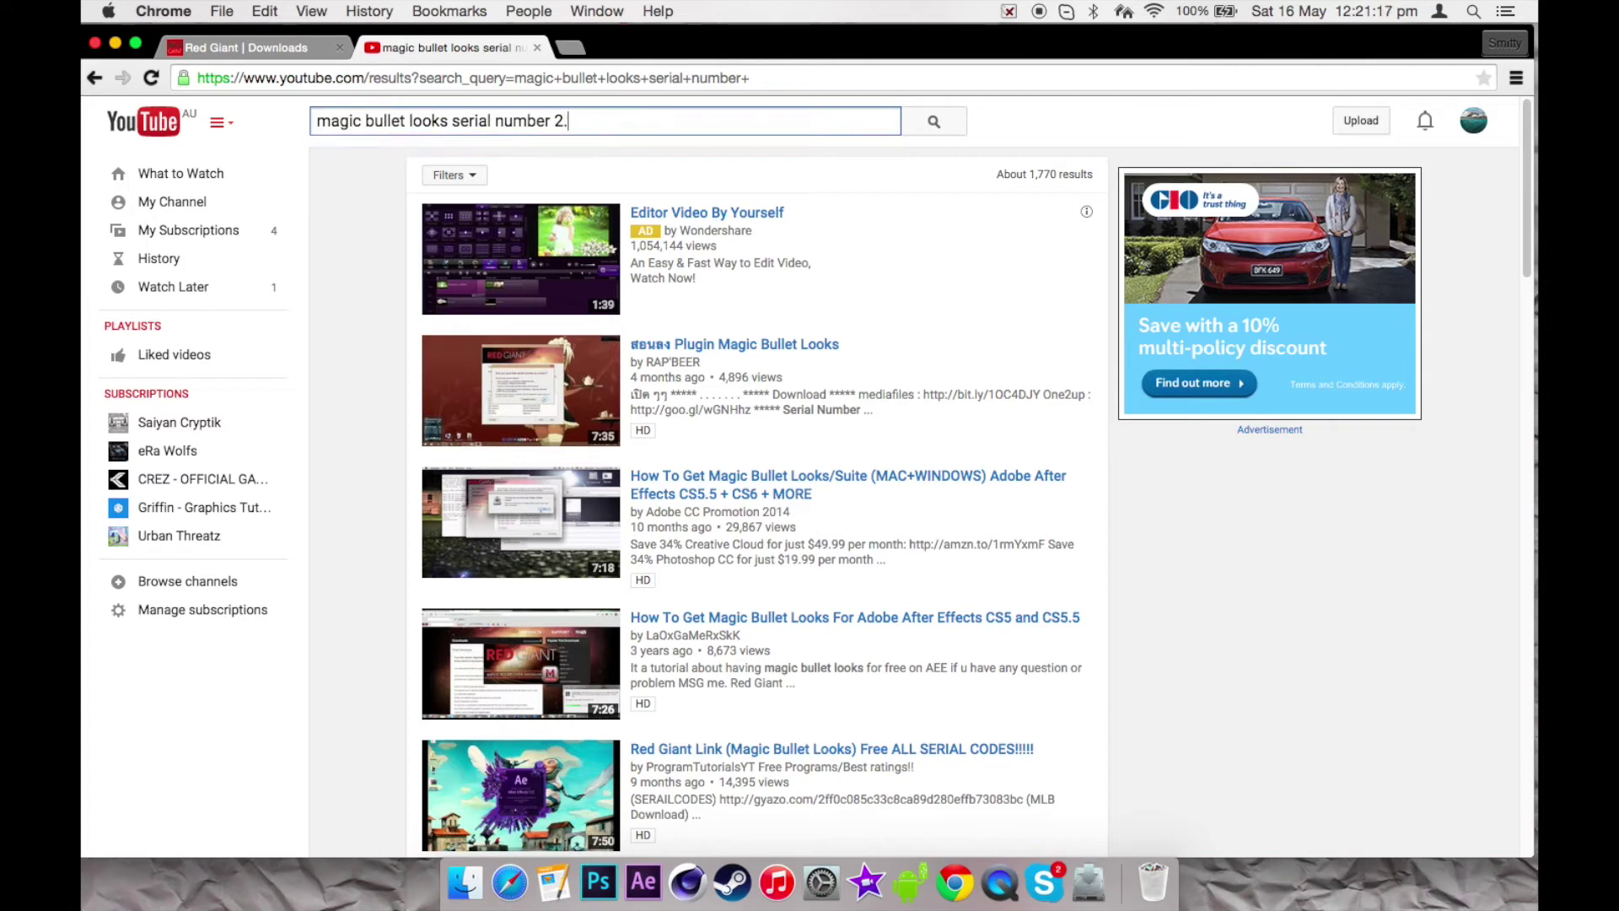
click(243, 42)
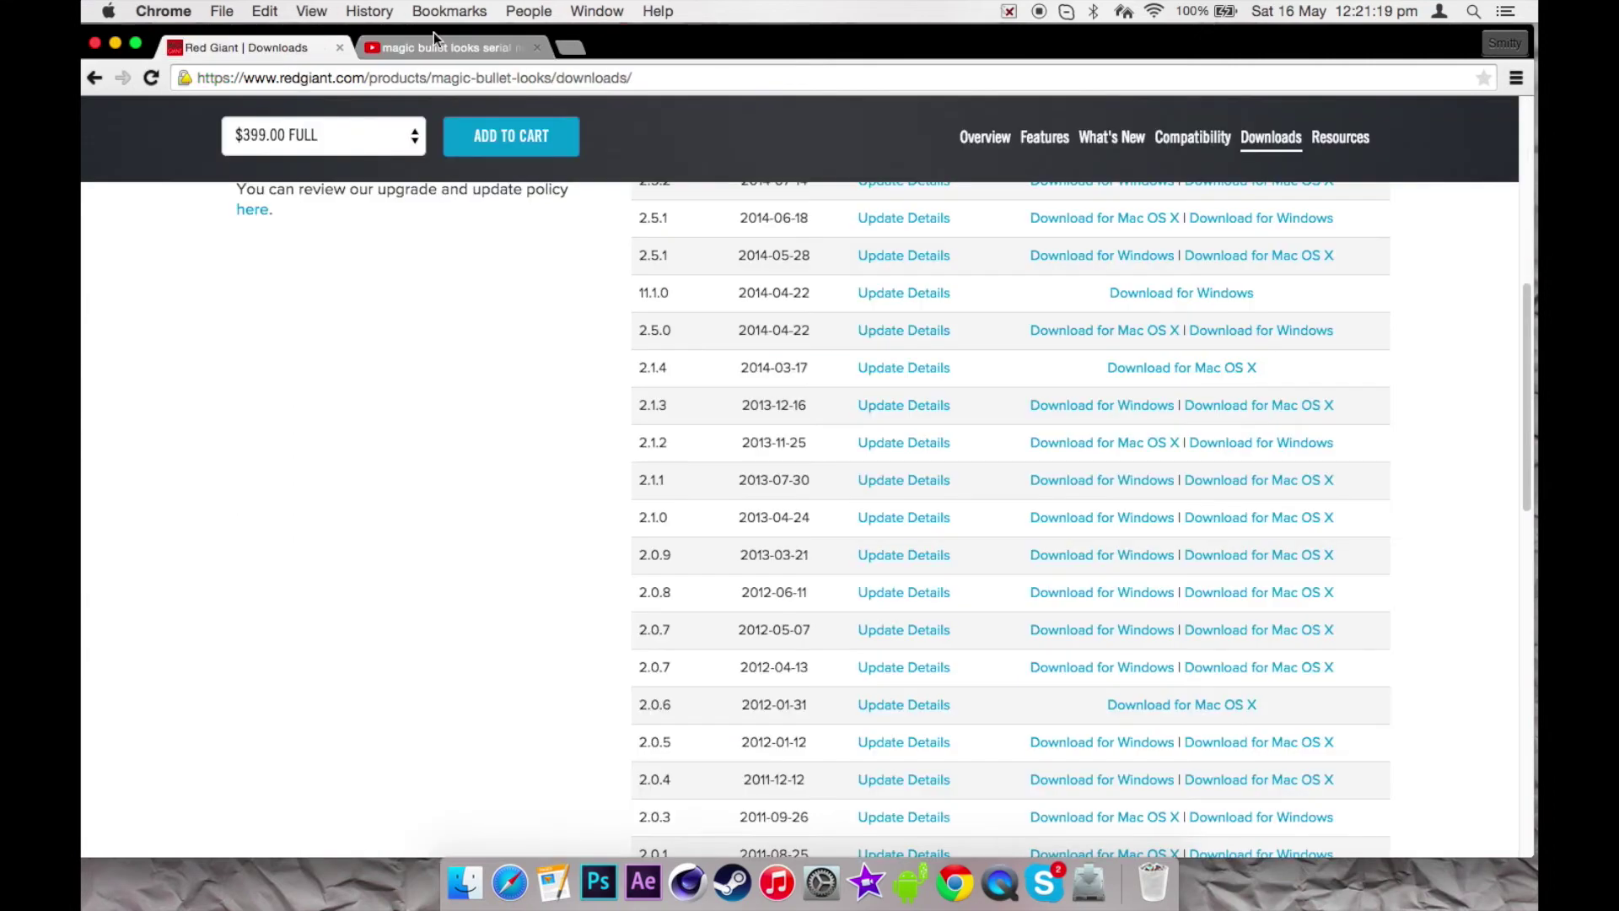
click(435, 51)
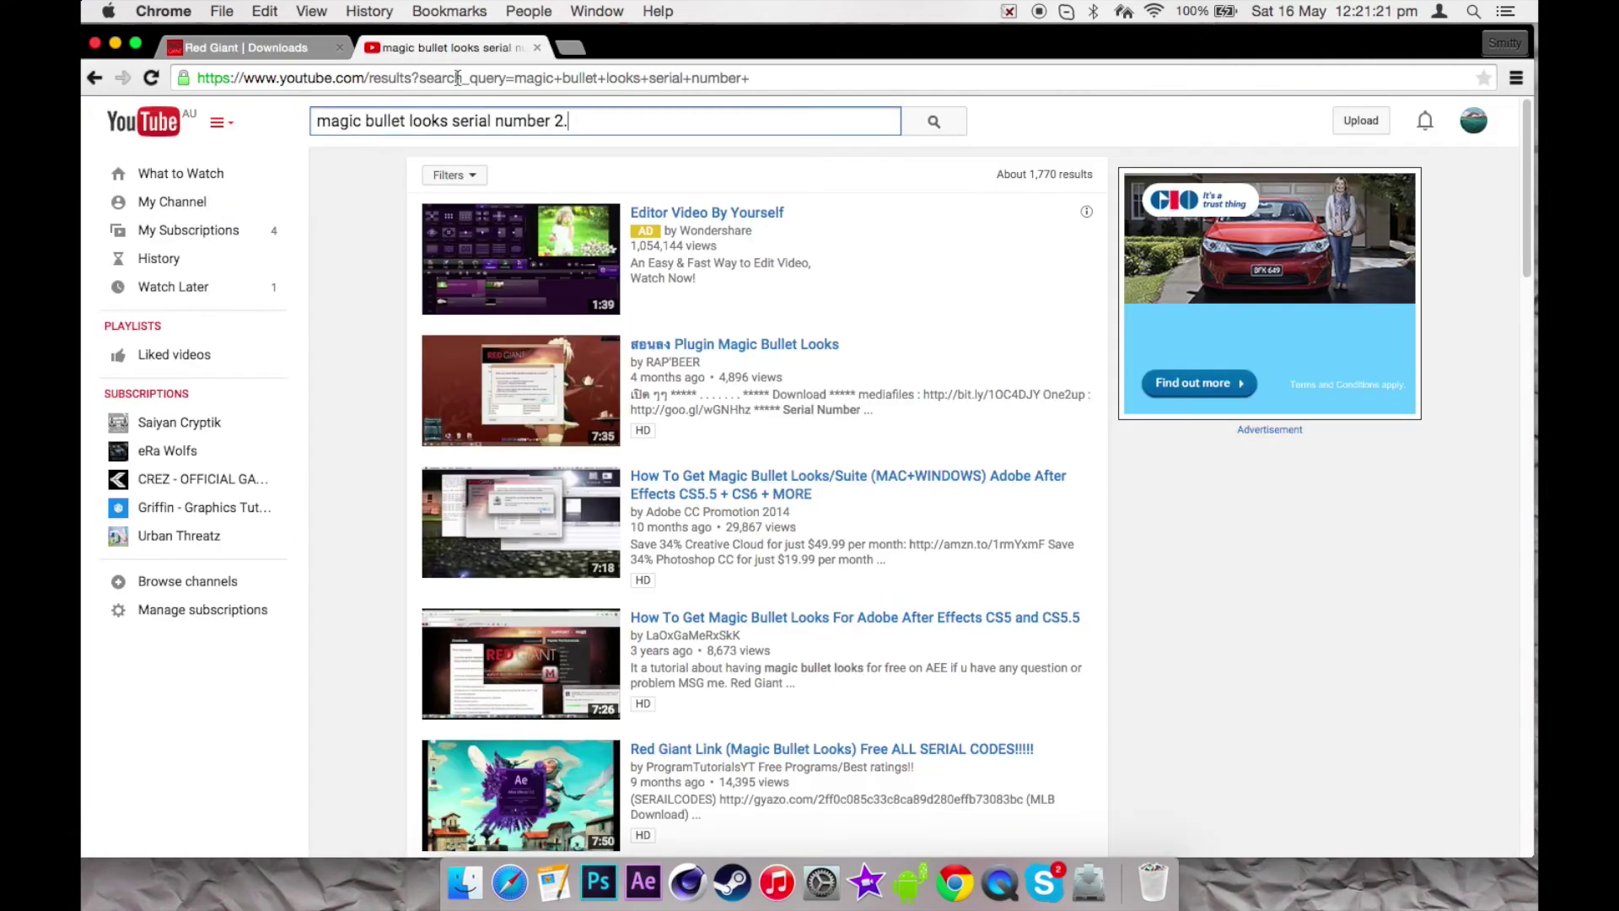
text(1.)
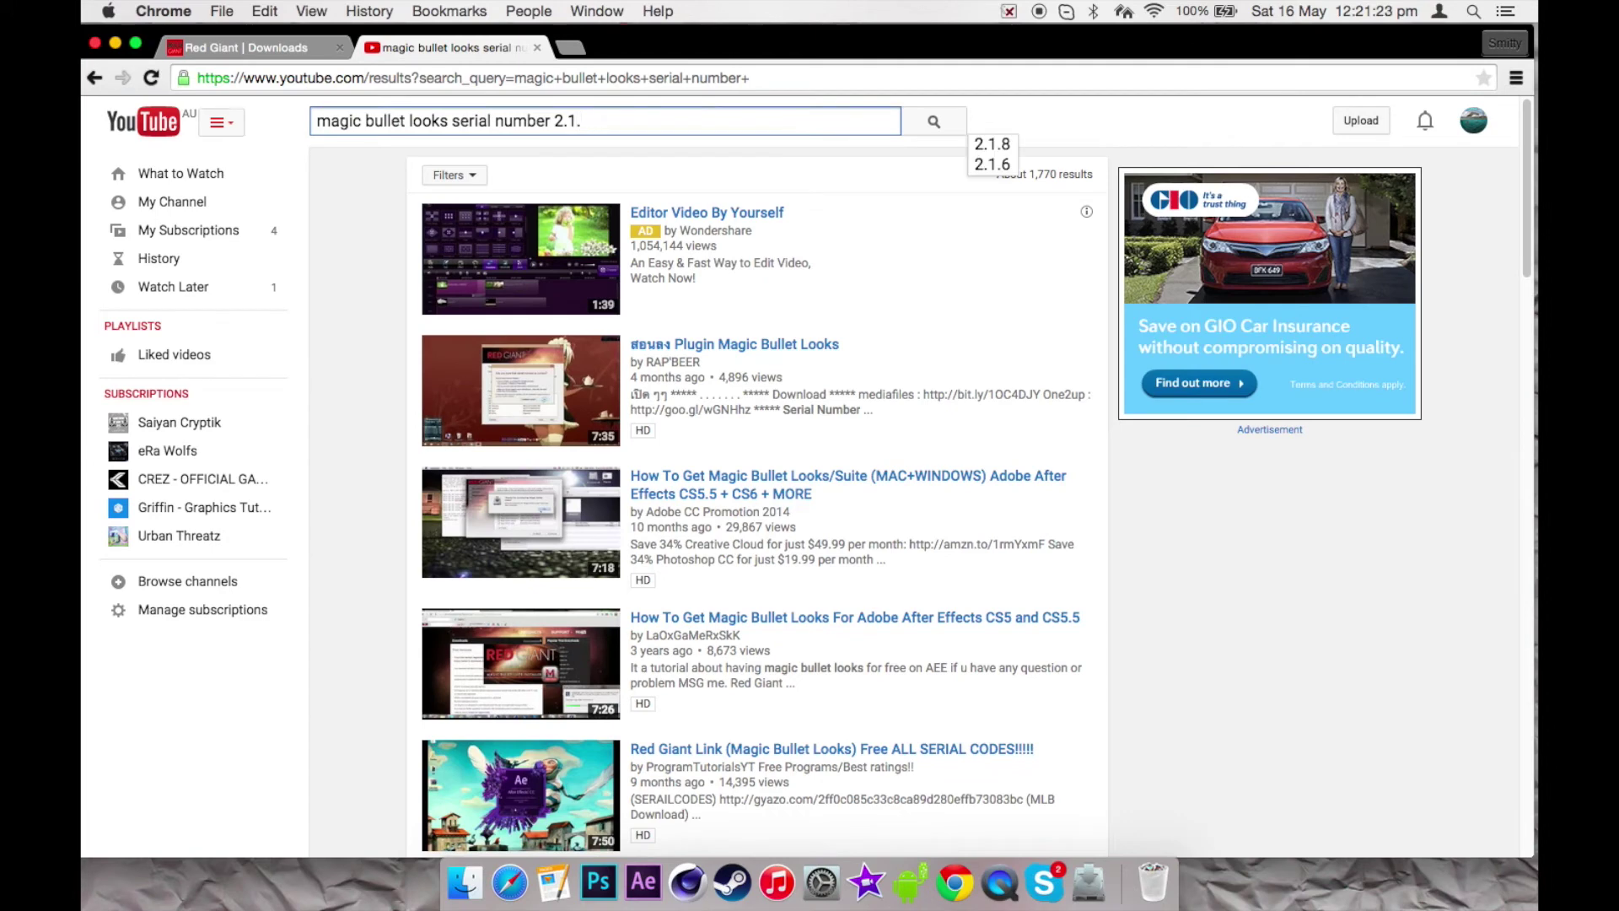
text(1)
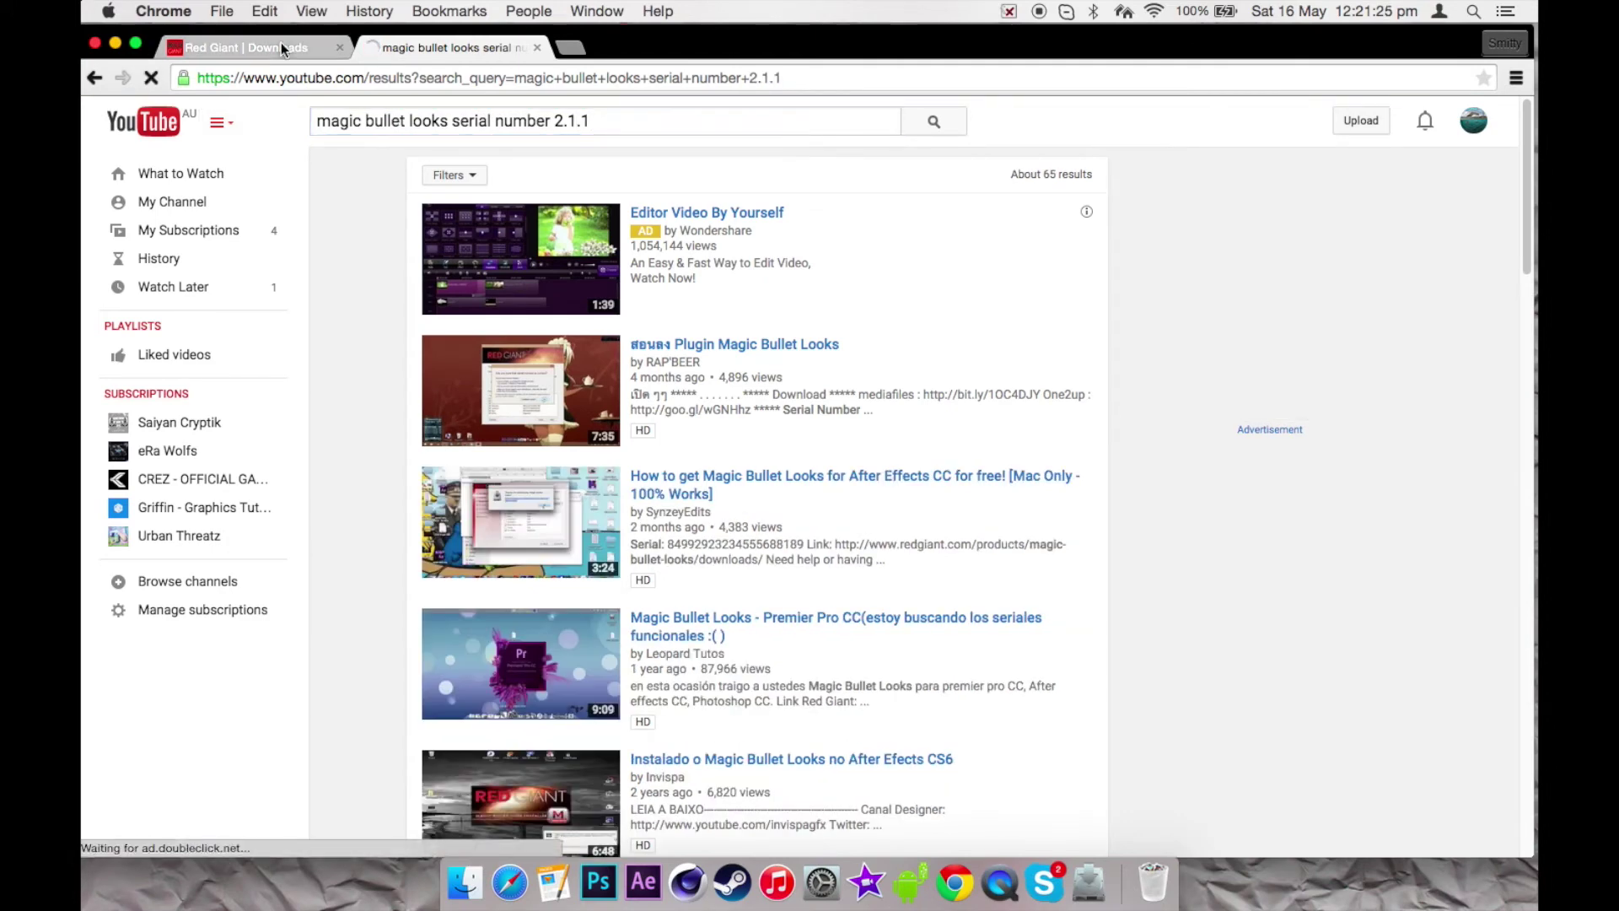
click(253, 48)
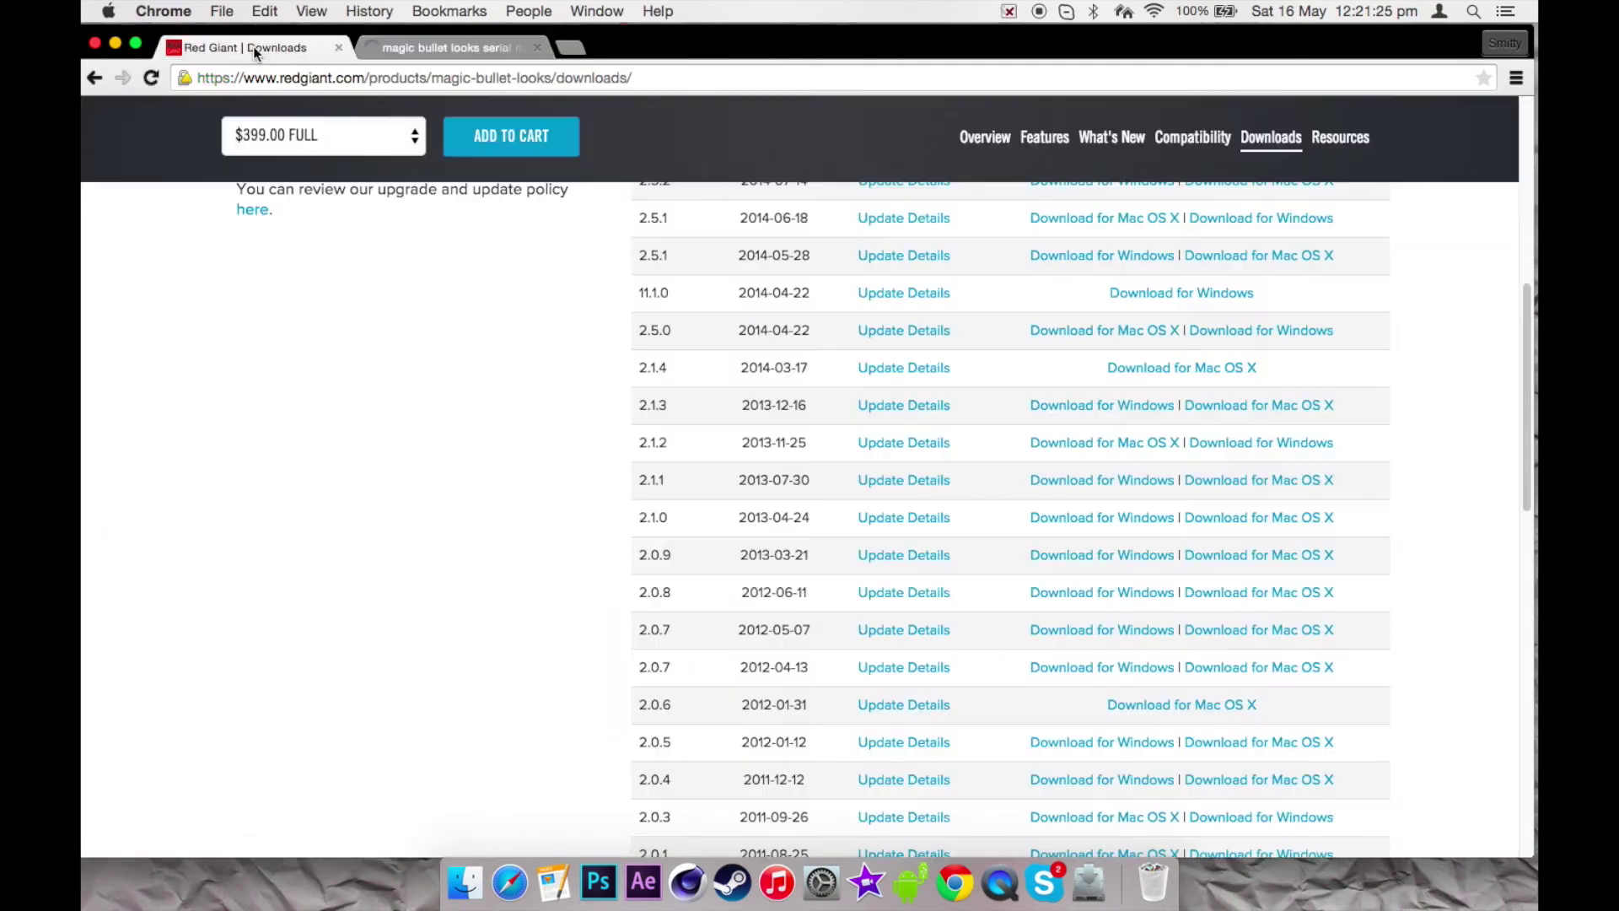
click(479, 47)
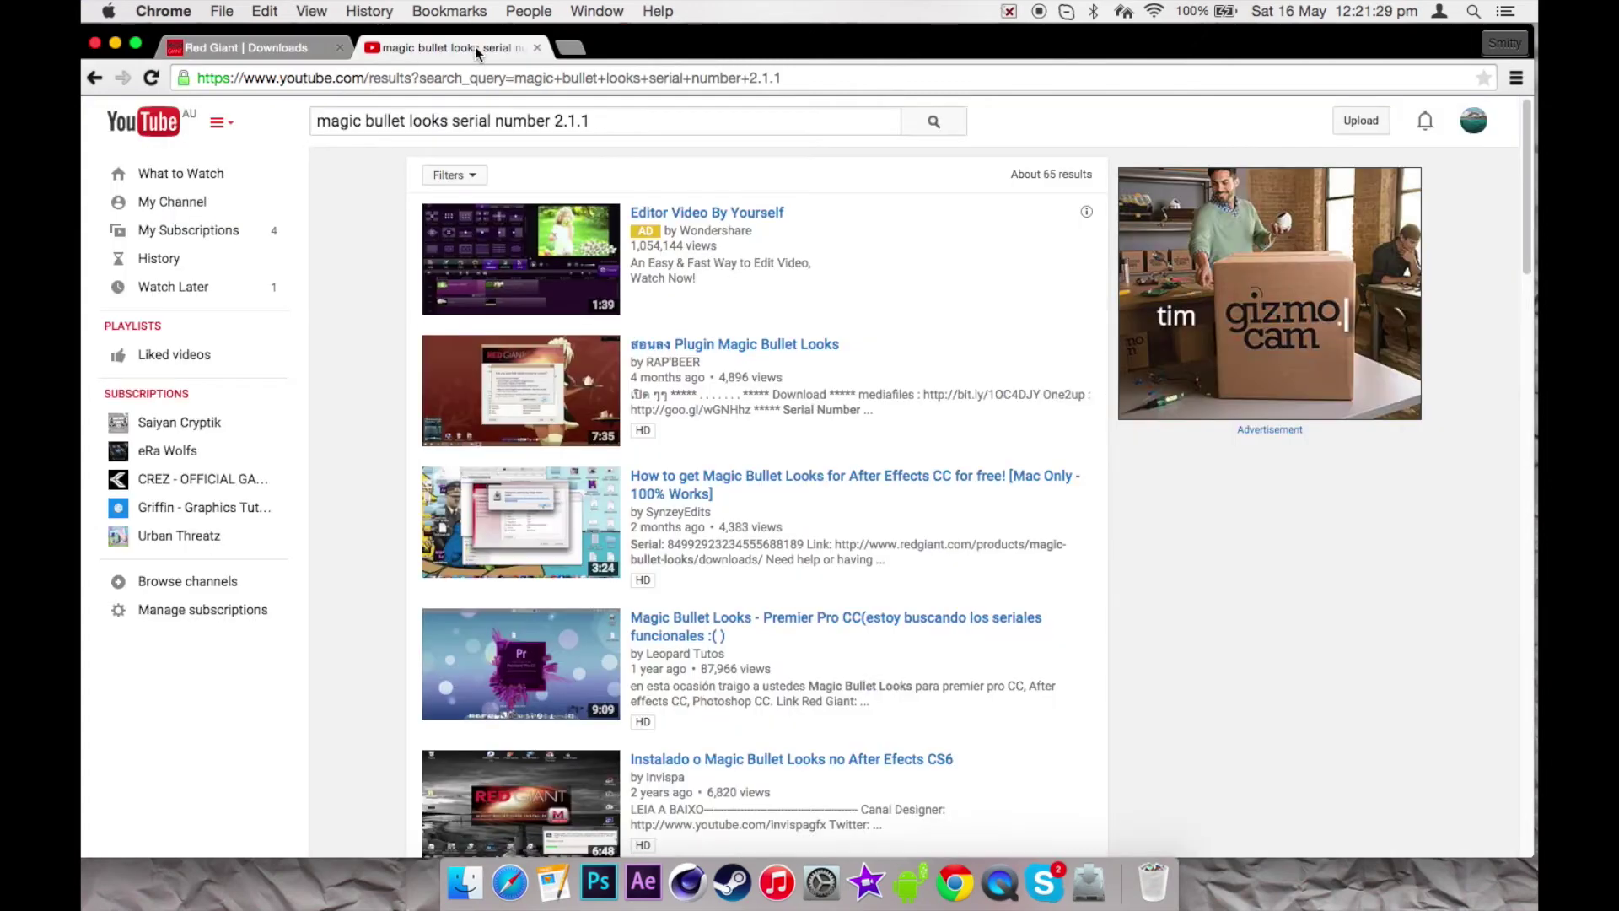
click(742, 496)
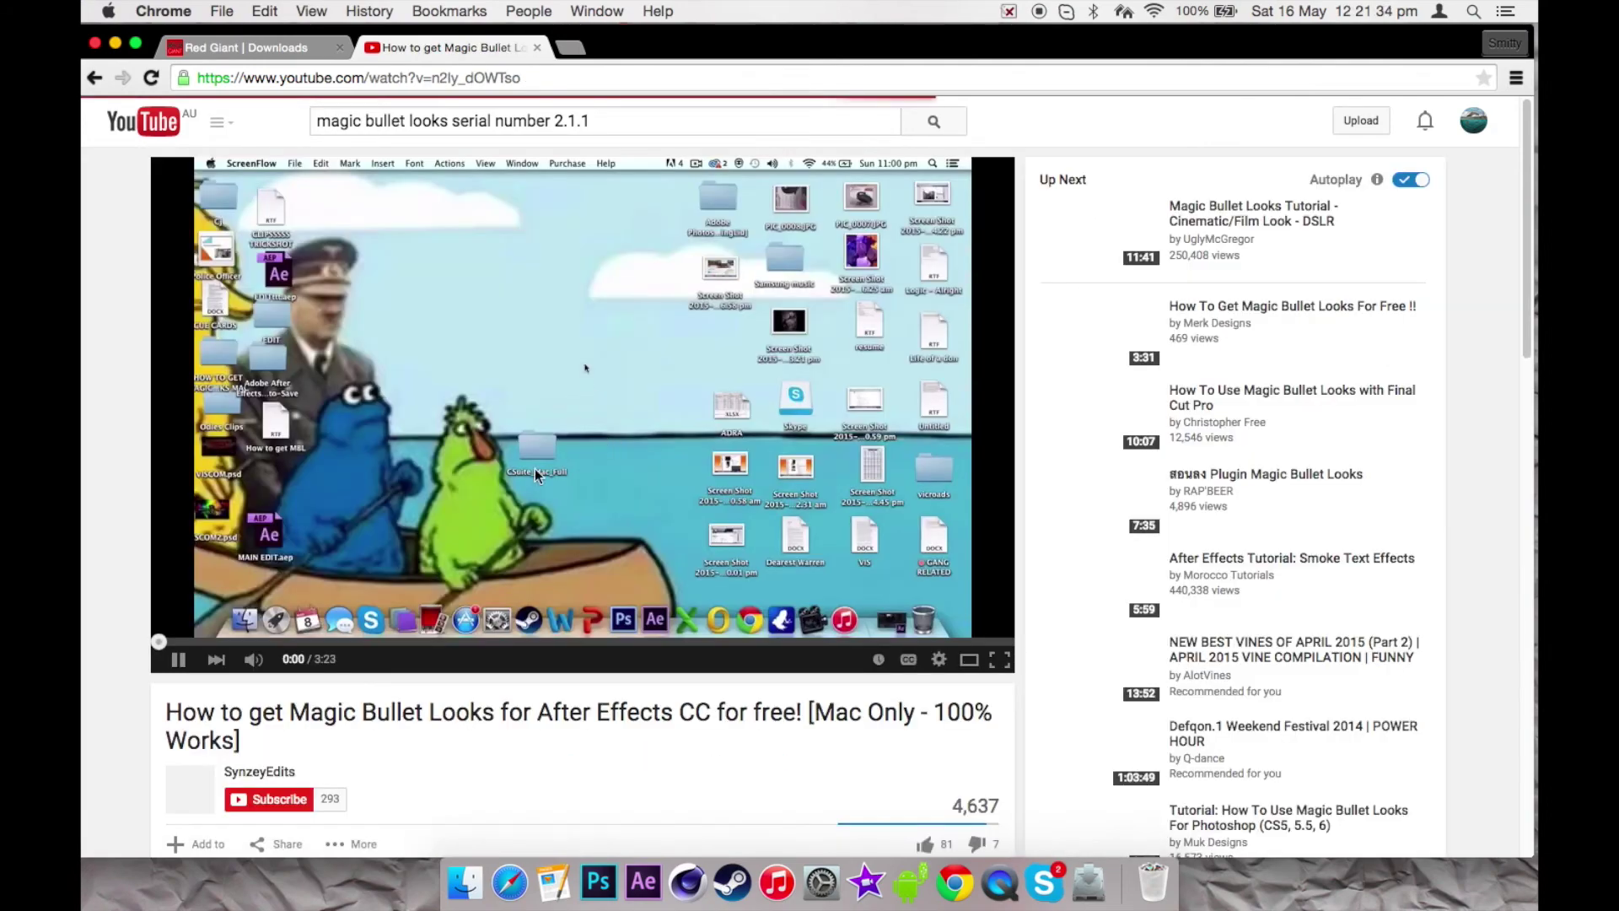
Pause the video and select the serial number in its description
click(535, 468)
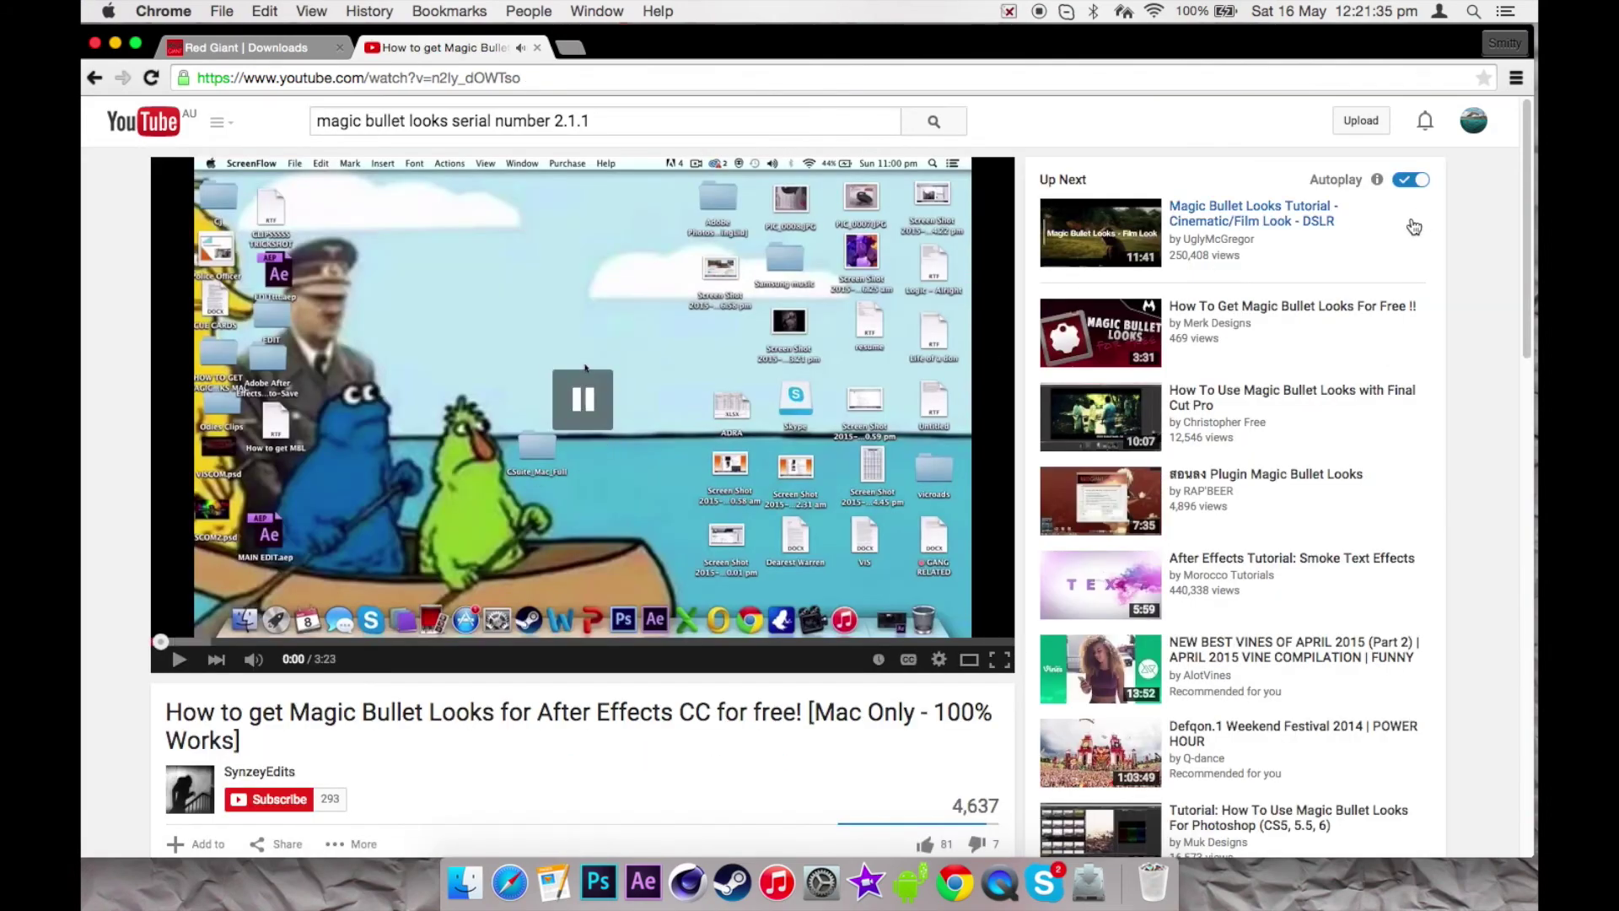
scroll(1521, 285, down, 2)
scroll(1520, 286, down, 5)
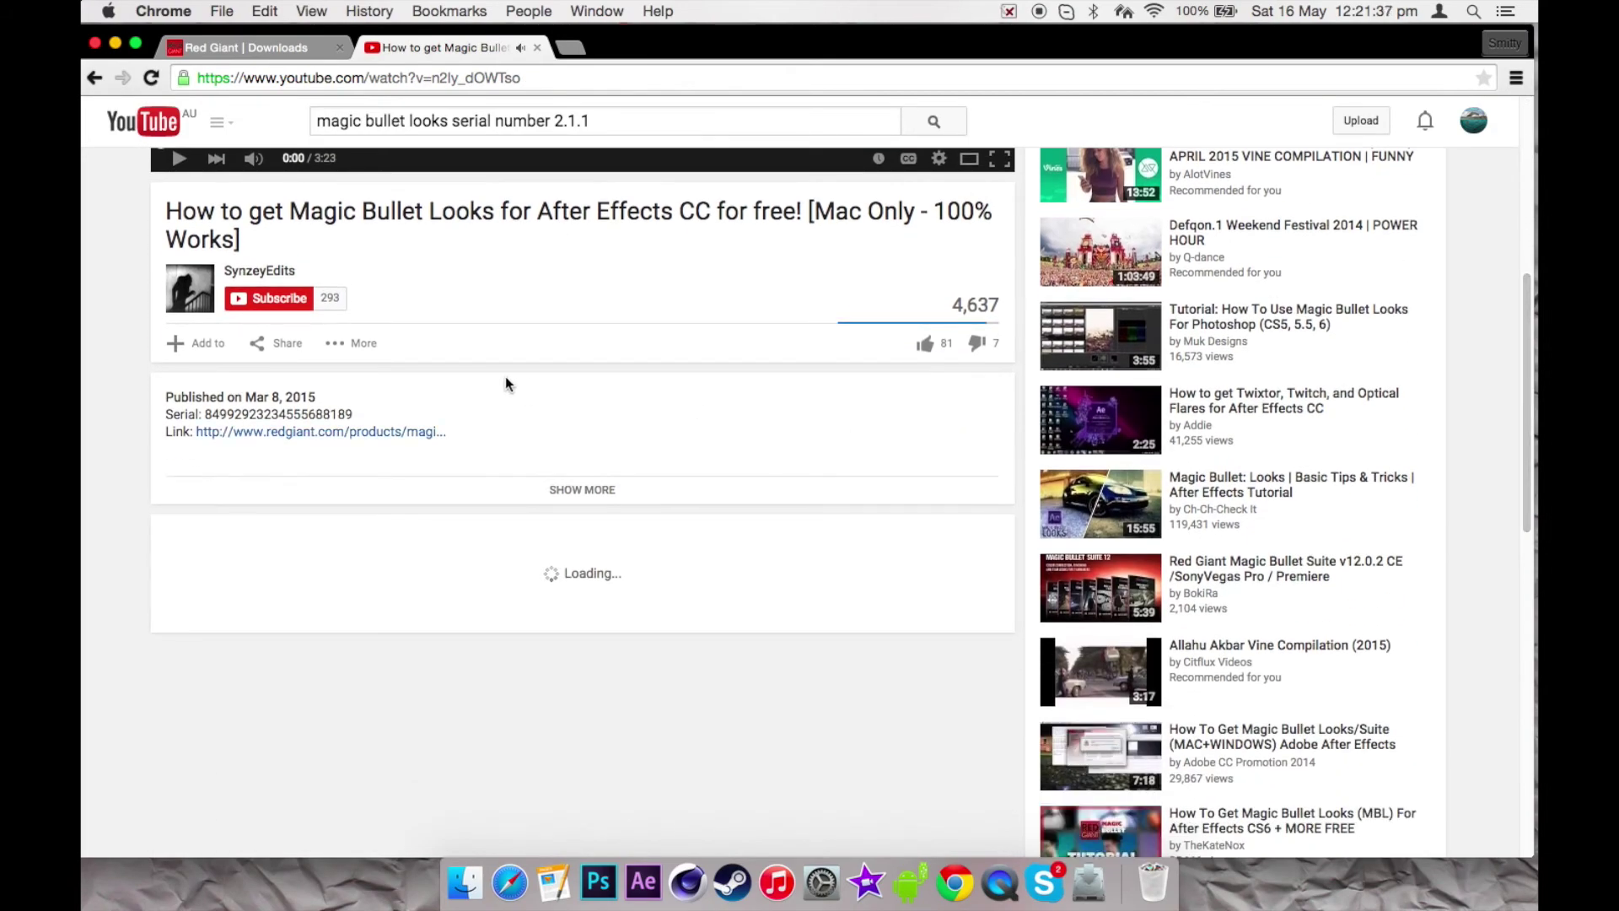
drag(205, 414, 364, 414)
key(super+c)
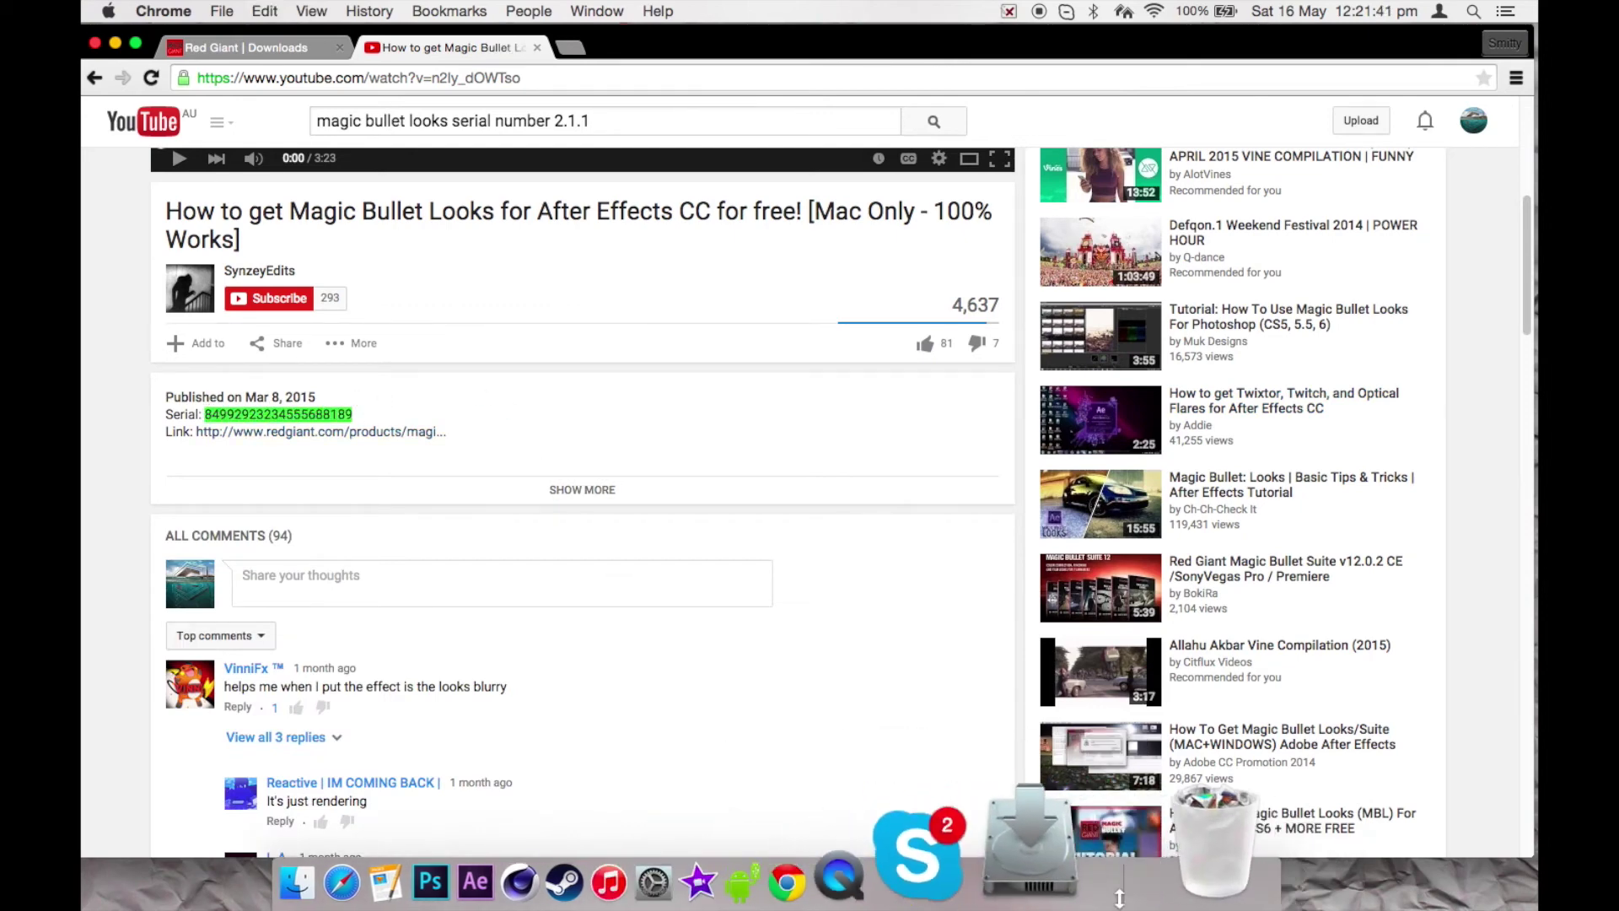
Paste the serial into the installer, submit it with the admin password, and continue
click(1088, 879)
click(869, 333)
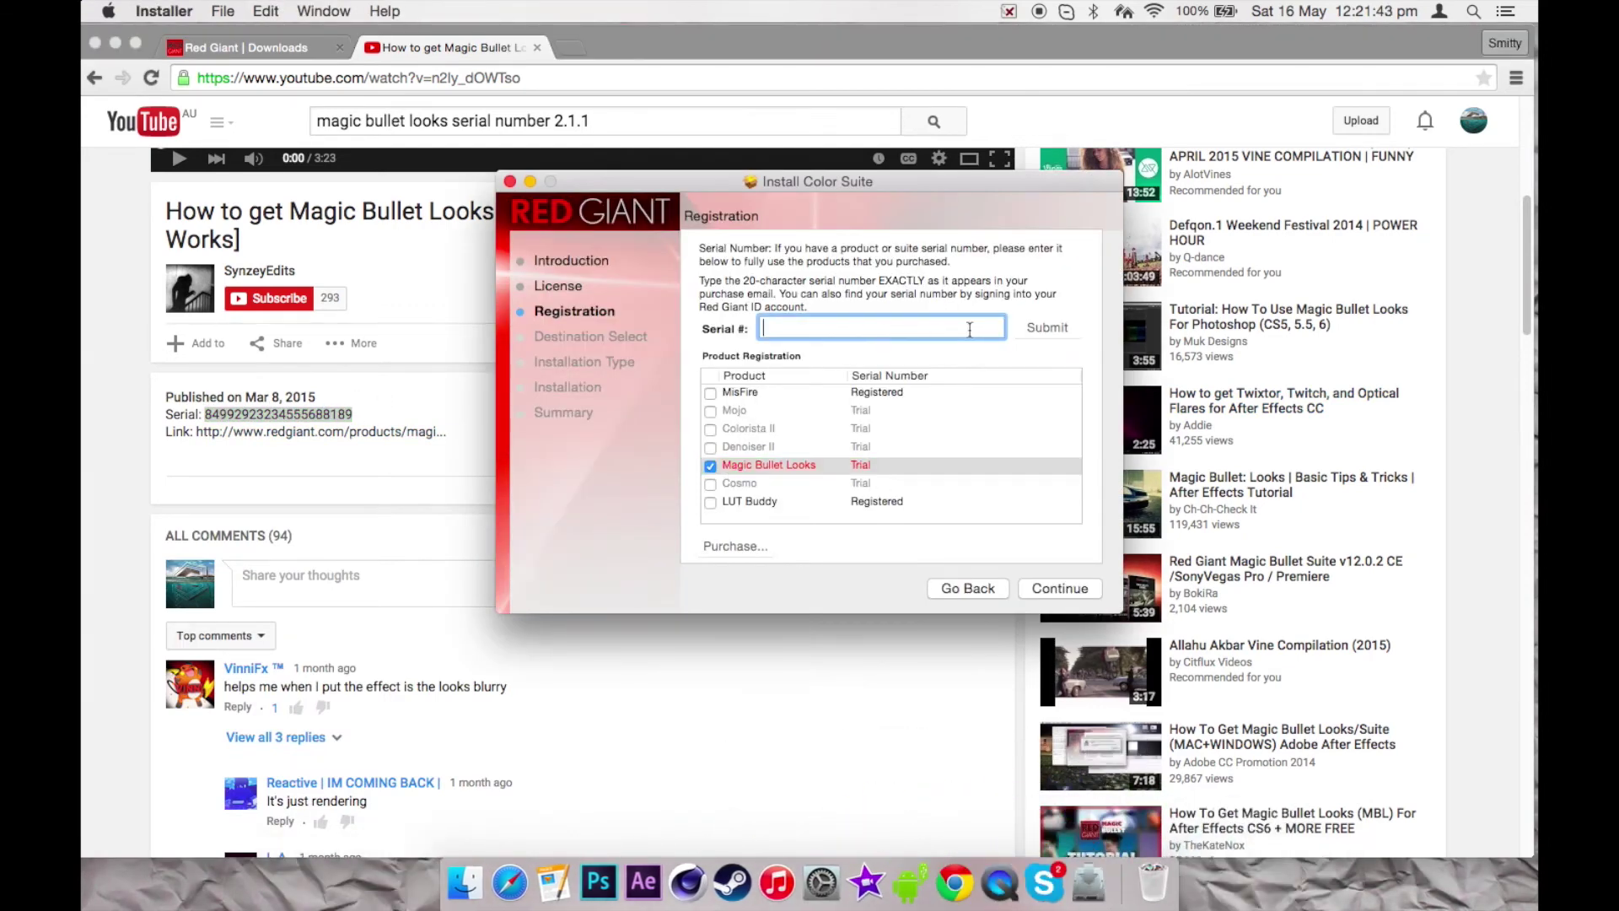
key(super+v)
click(1036, 327)
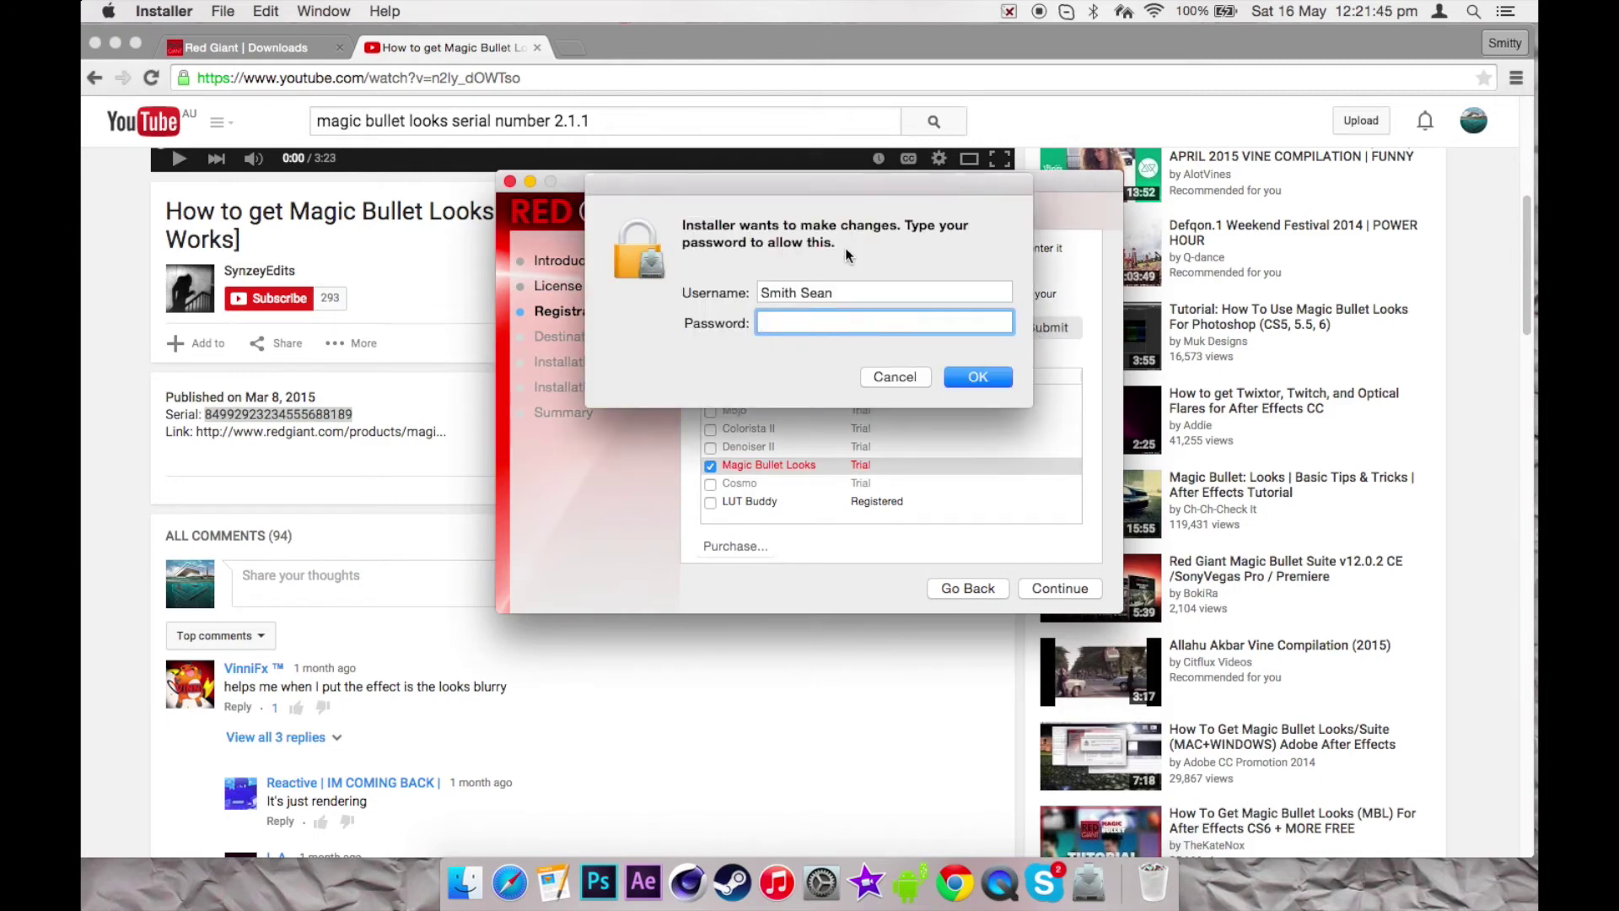
text(•••••••)
key(Return)
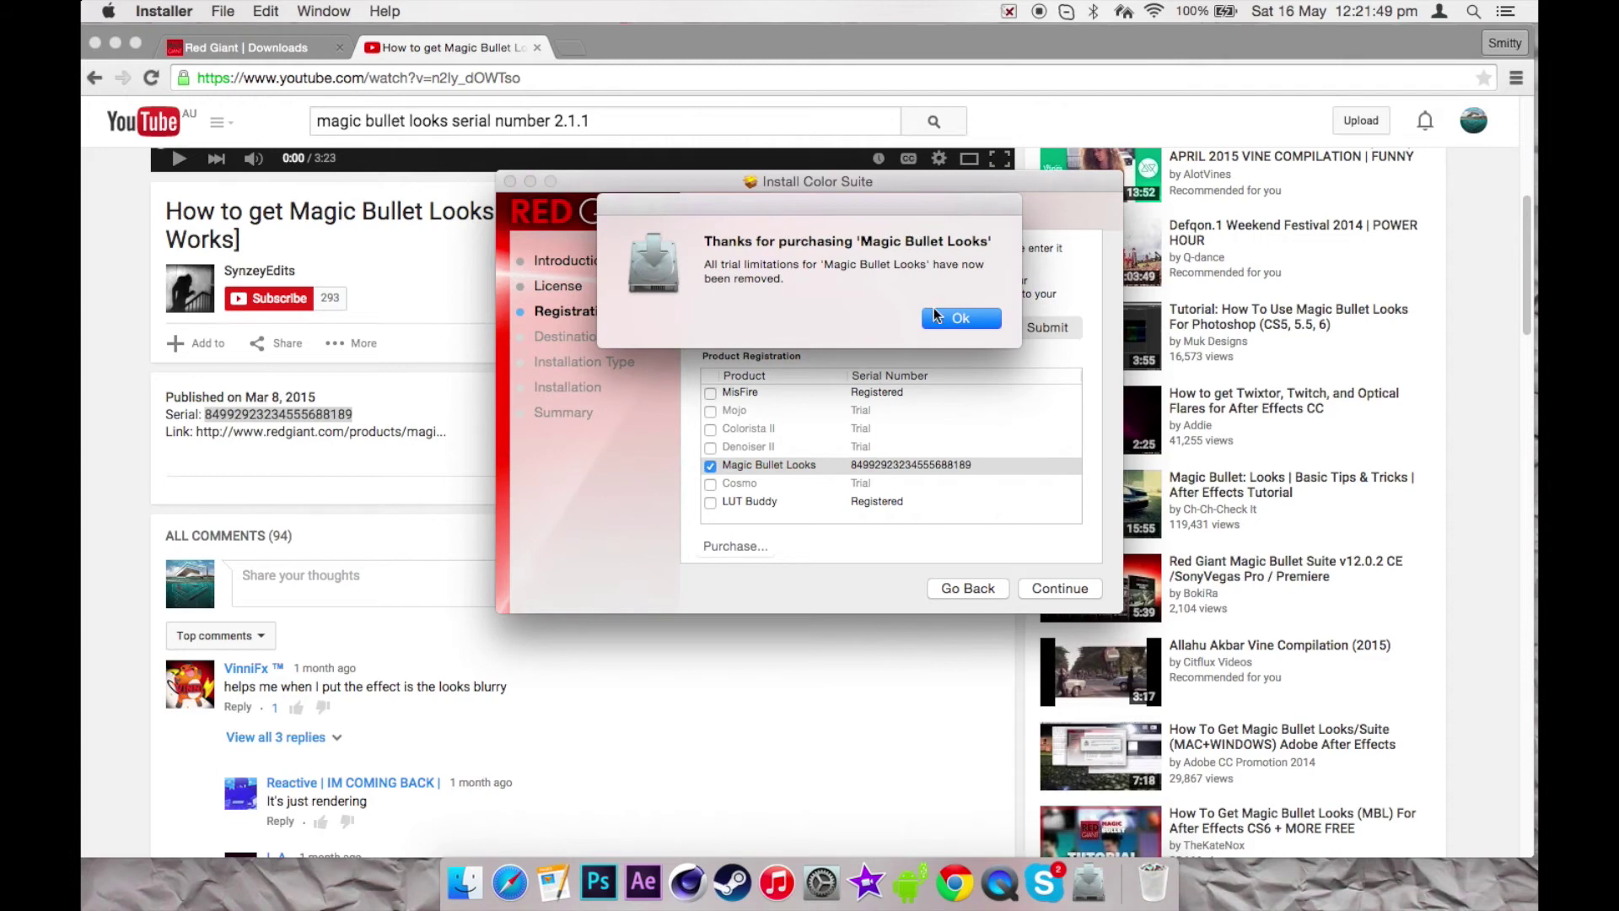
click(948, 316)
click(957, 474)
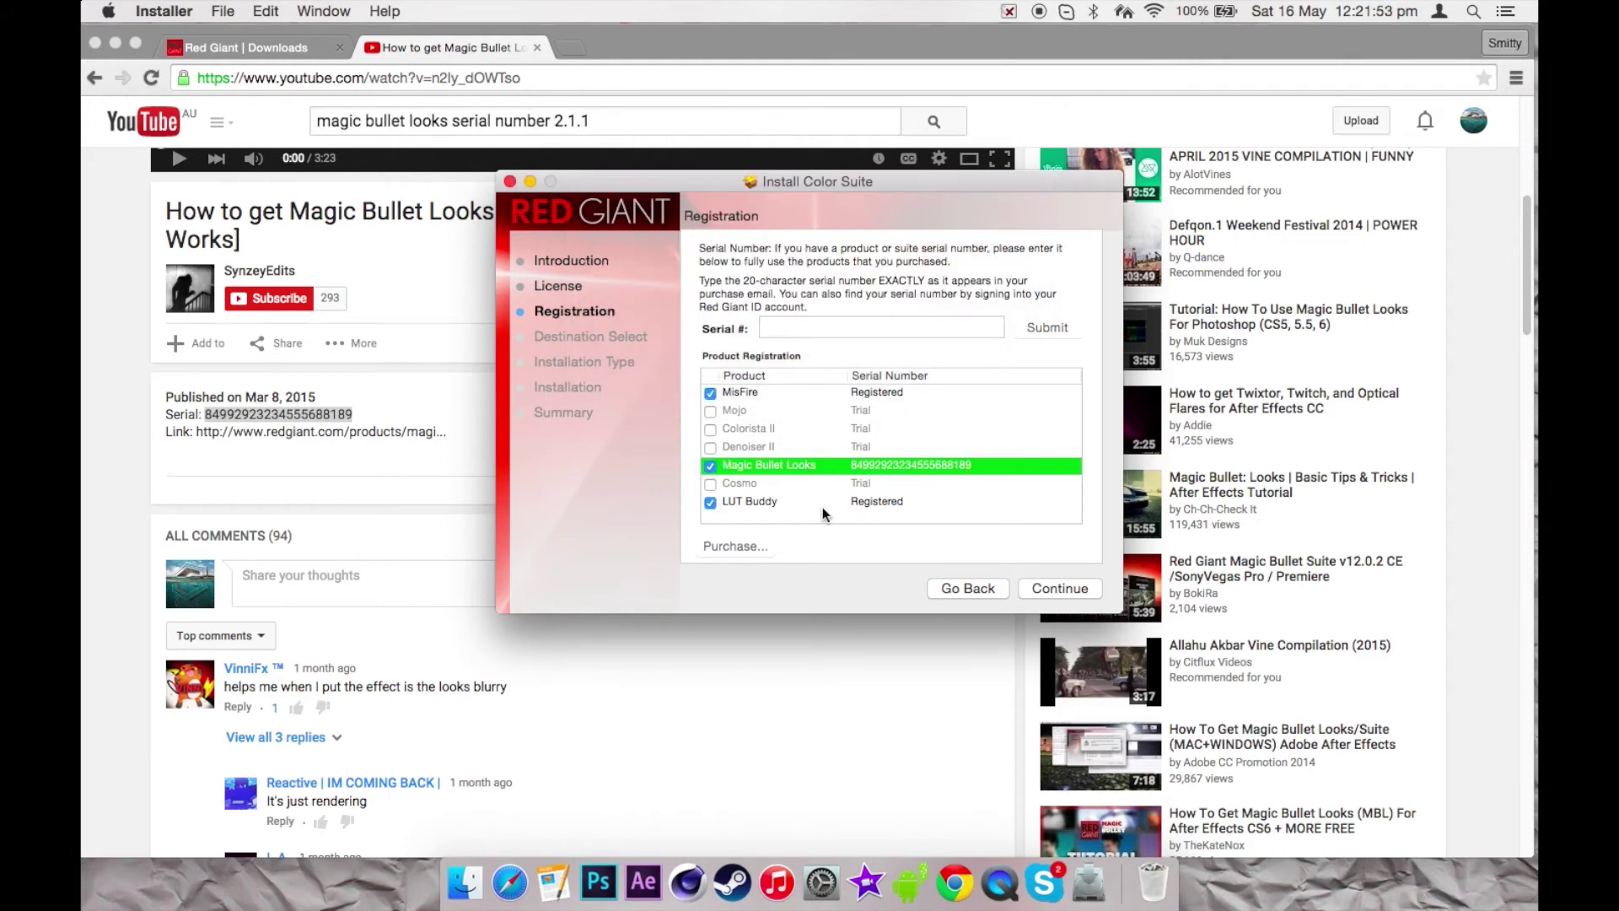
click(1040, 588)
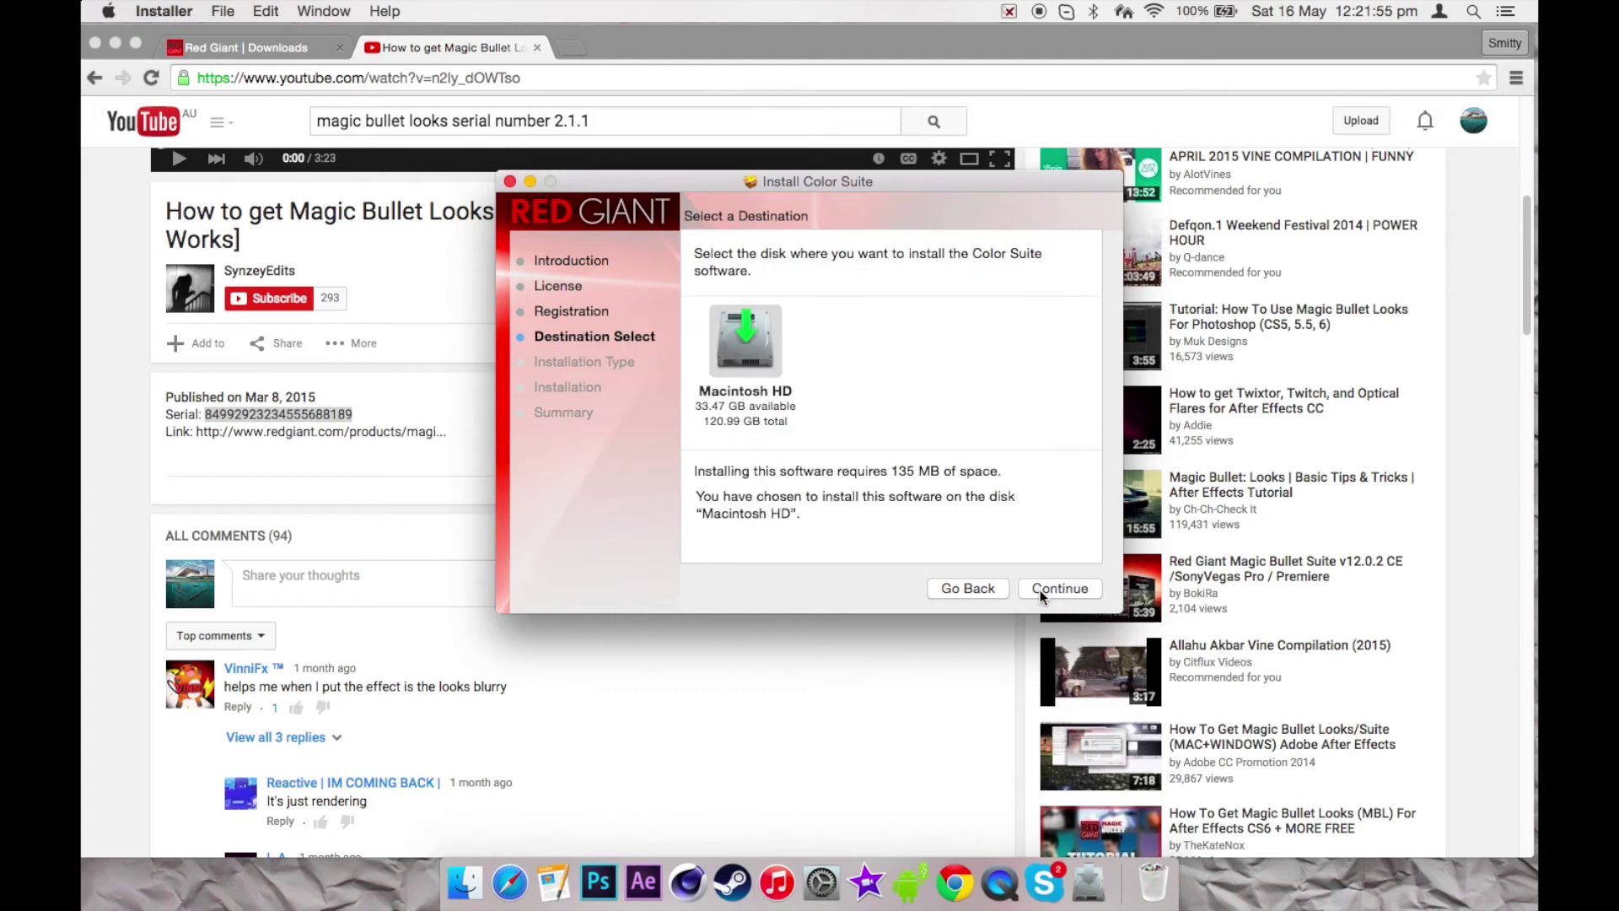
Accept Macintosh HD and try toggling the Photoshop CC and CS6 packages
click(1041, 590)
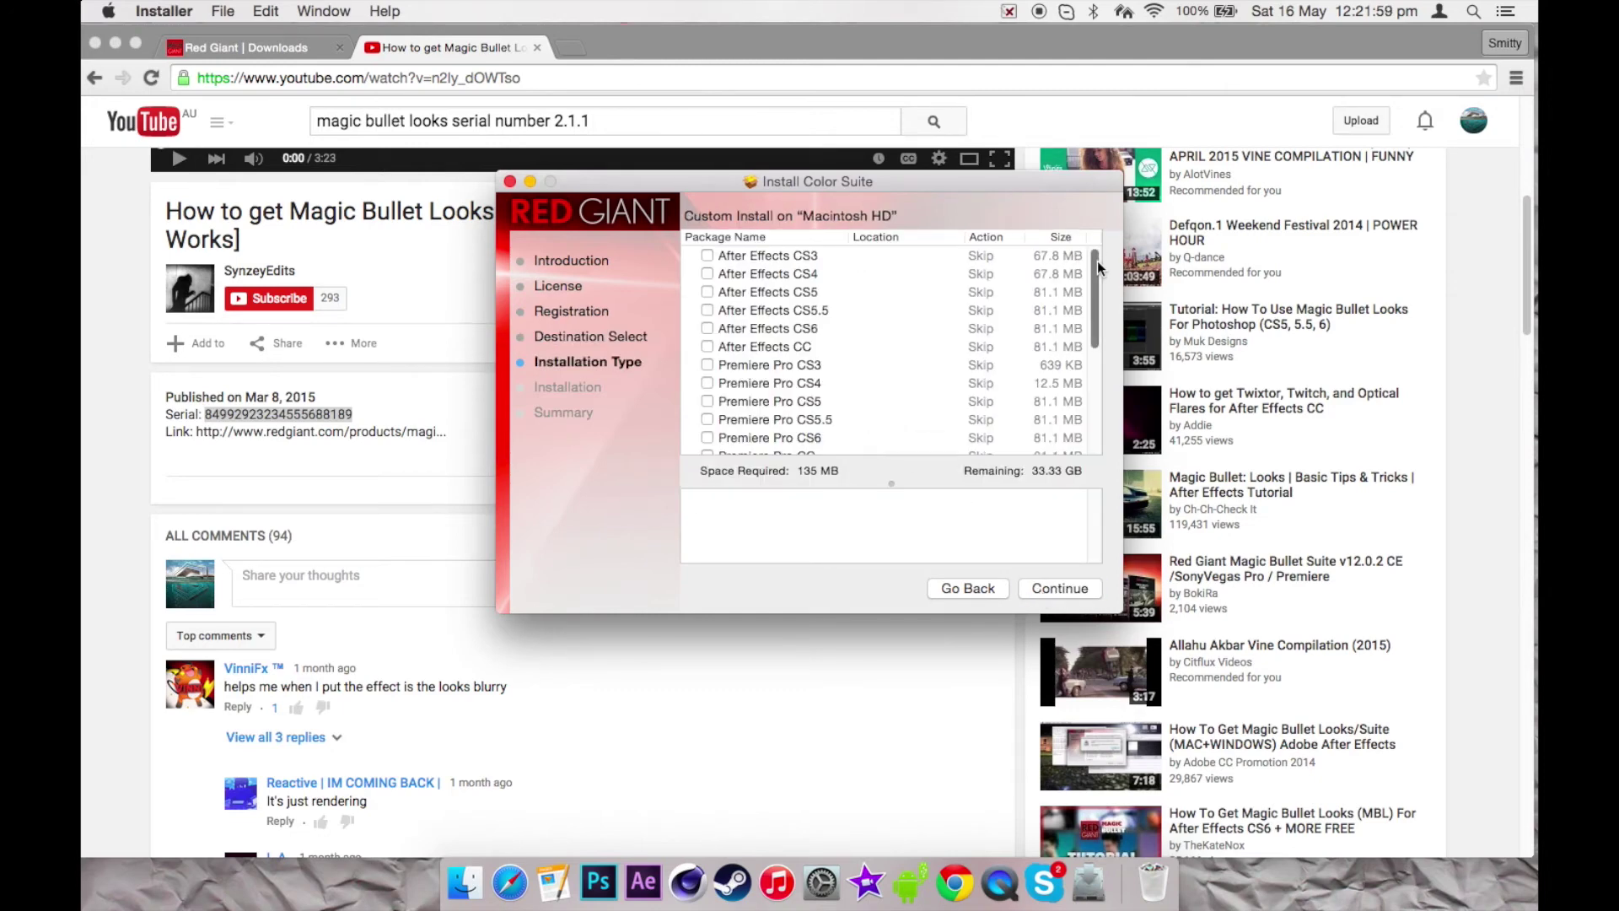
drag(1096, 261, 1086, 452)
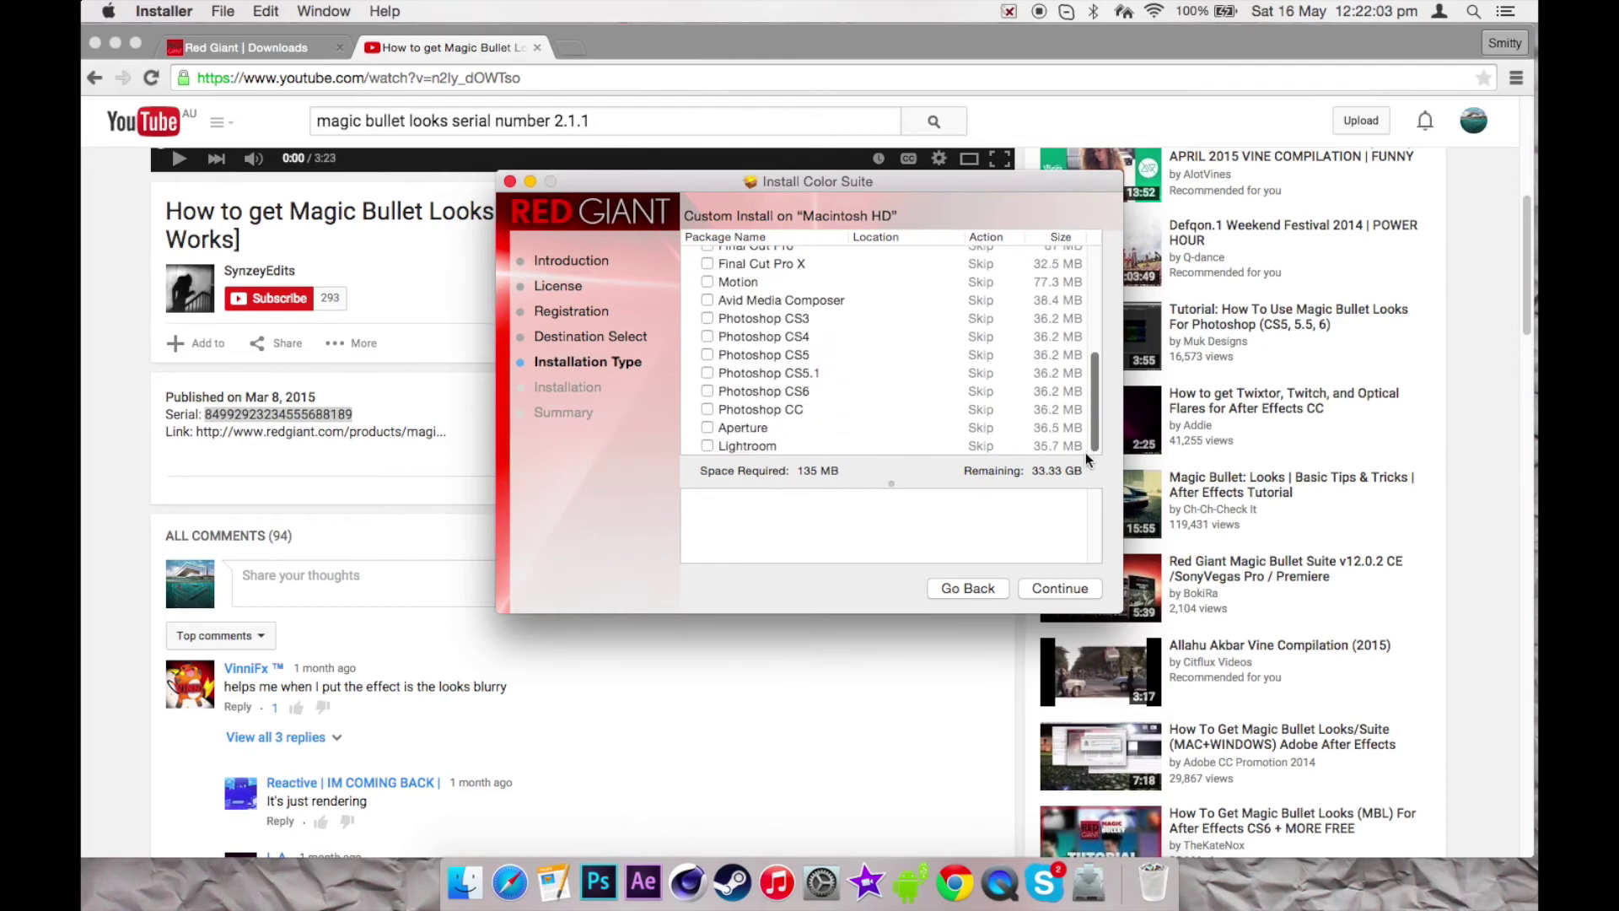
click(709, 411)
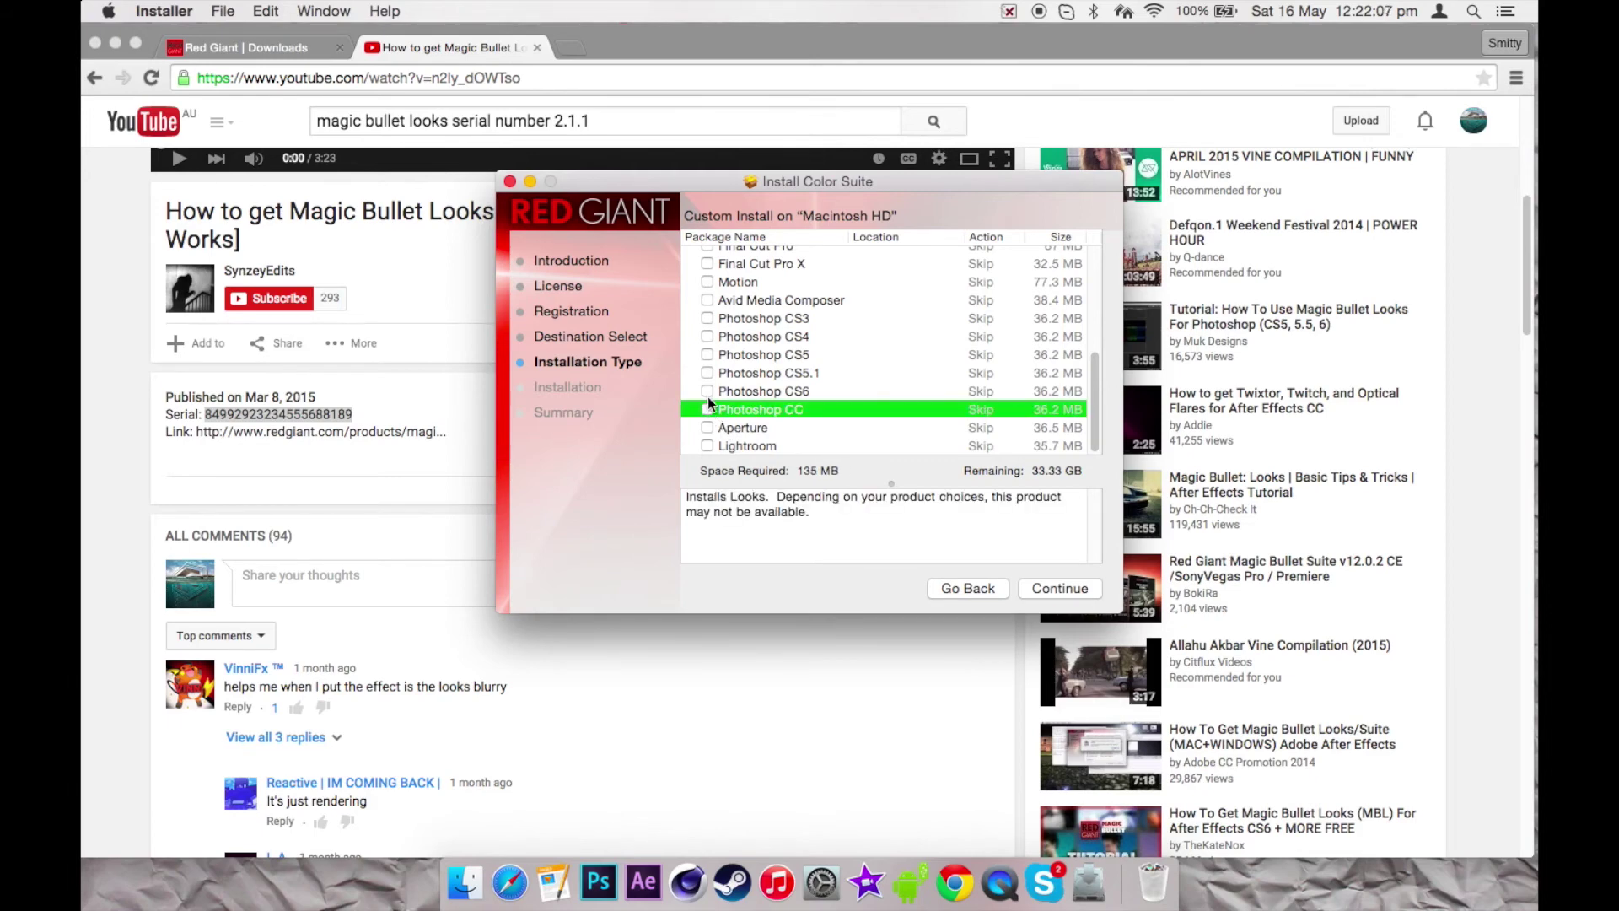
click(706, 409)
click(707, 409)
click(706, 390)
click(707, 390)
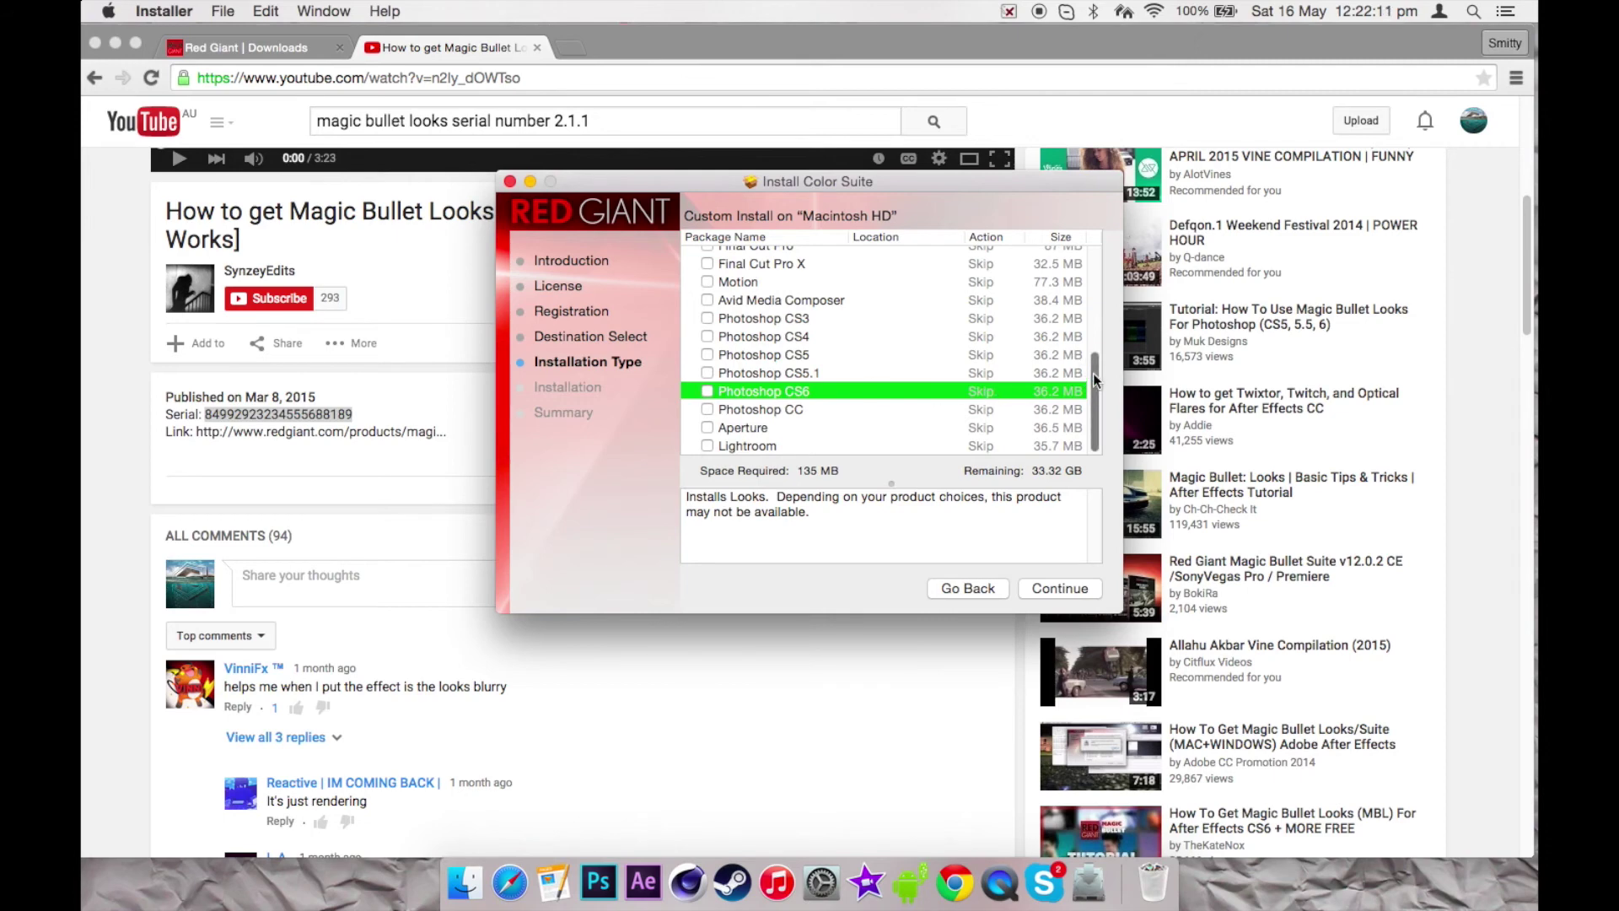
drag(1096, 380, 1097, 324)
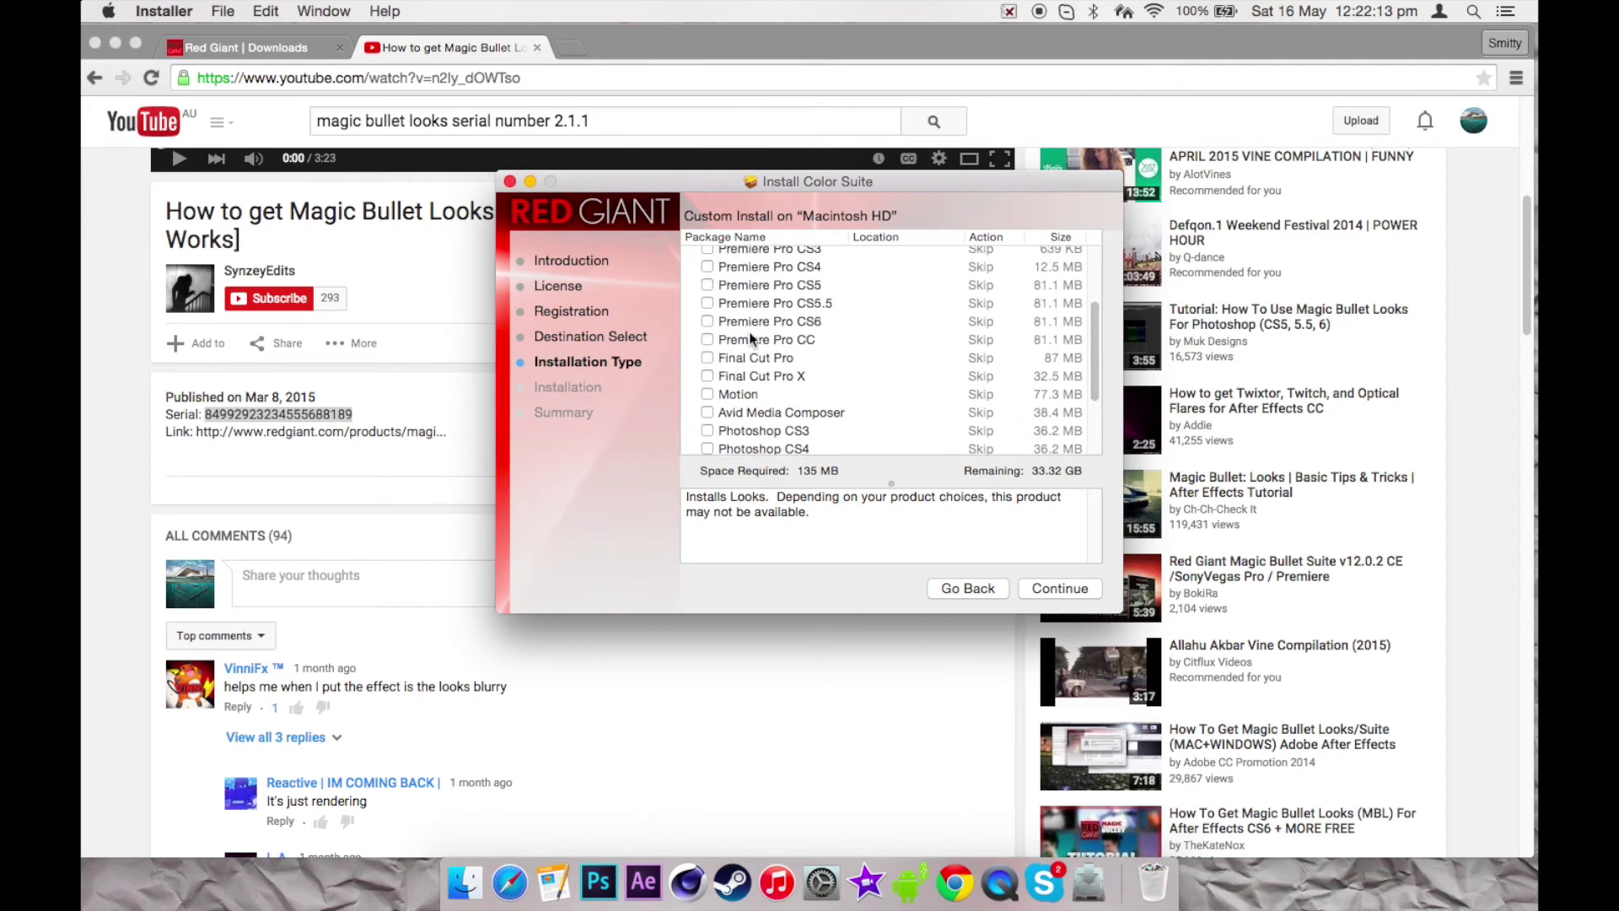
drag(1096, 322, 1096, 253)
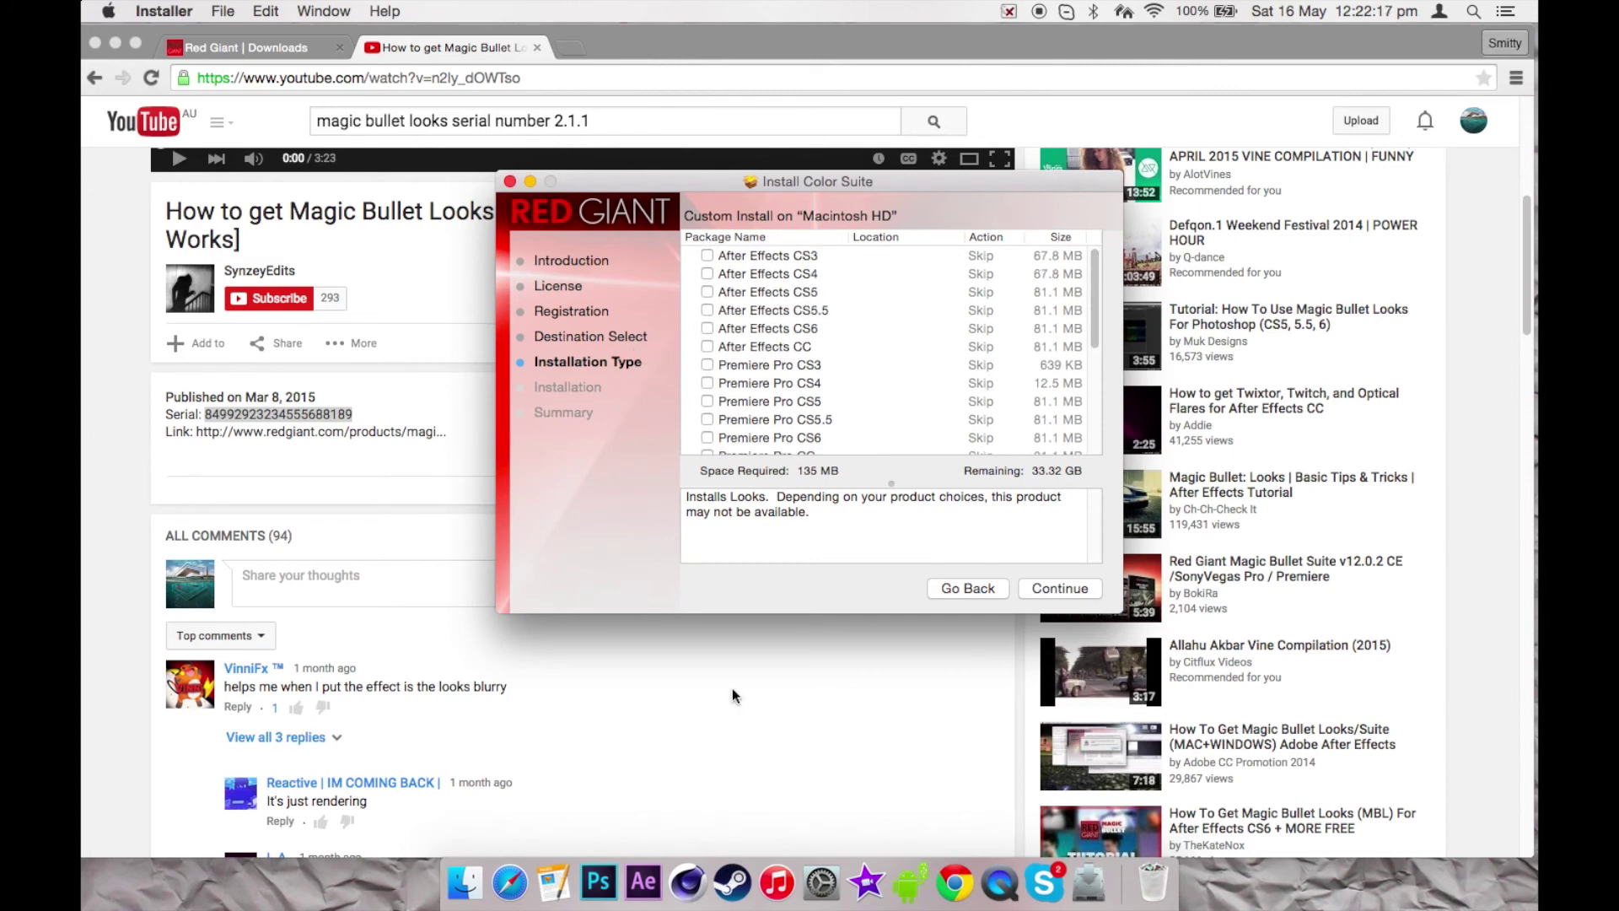
Try After Effects CC, then settle on Photoshop CC and reach the 171.2 MB install page
click(707, 346)
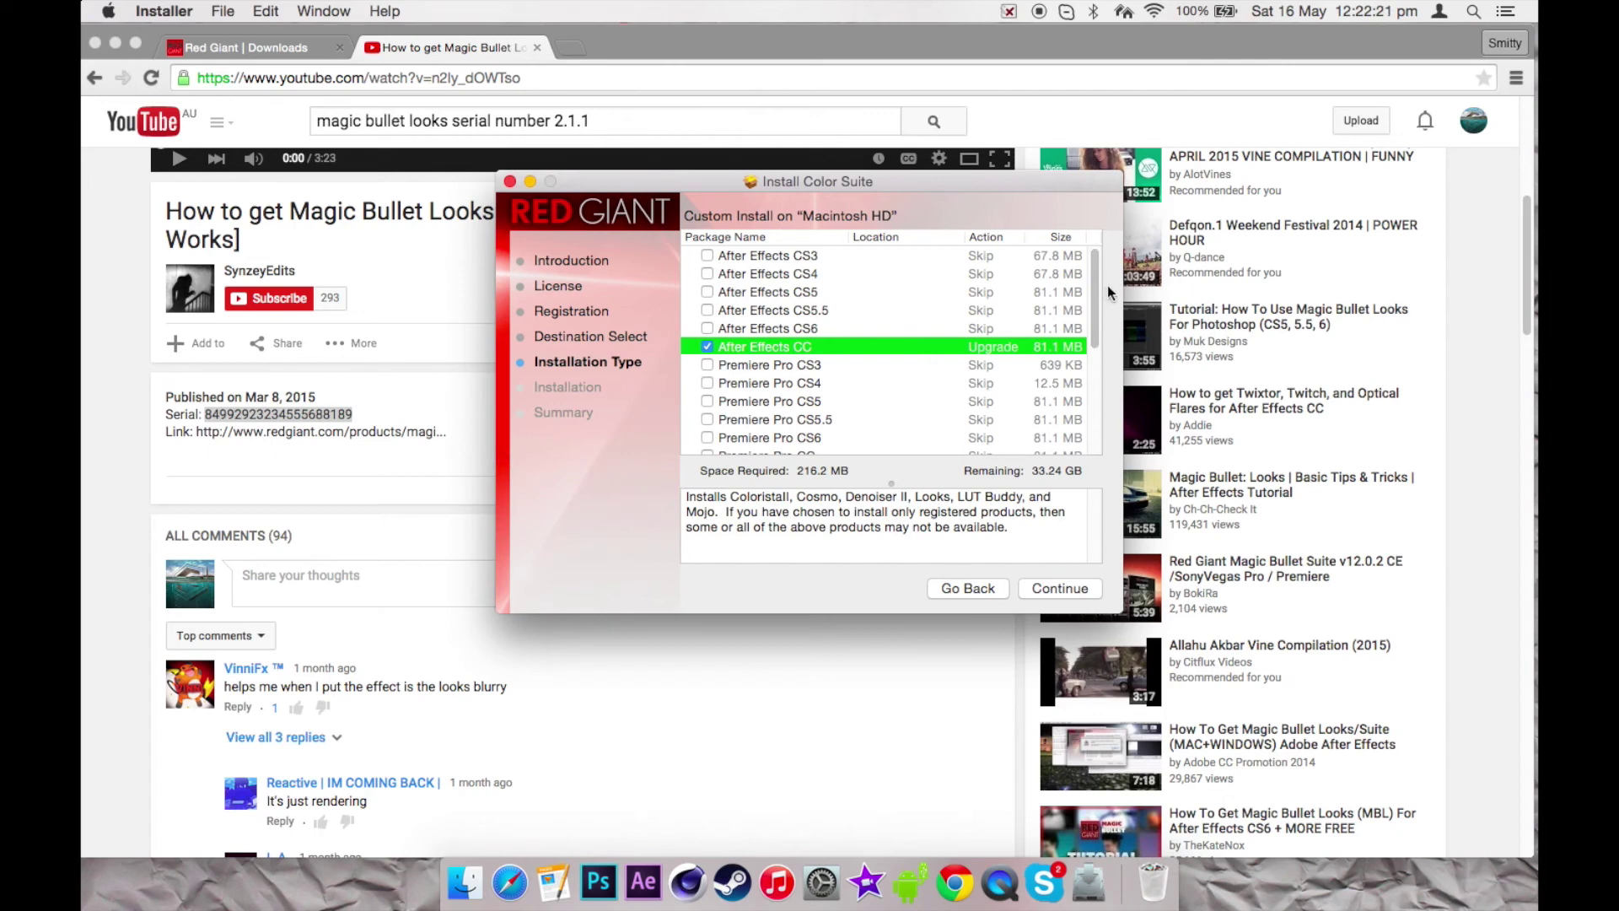
scroll(1097, 295, down, 2)
scroll(1096, 295, up, 2)
mouse_move(1096, 285)
mouse_down()
mouse_move(1087, 435)
mouse_move(1101, 265)
mouse_up()
click(707, 346)
drag(1090, 300, 1088, 434)
click(707, 409)
click(1044, 584)
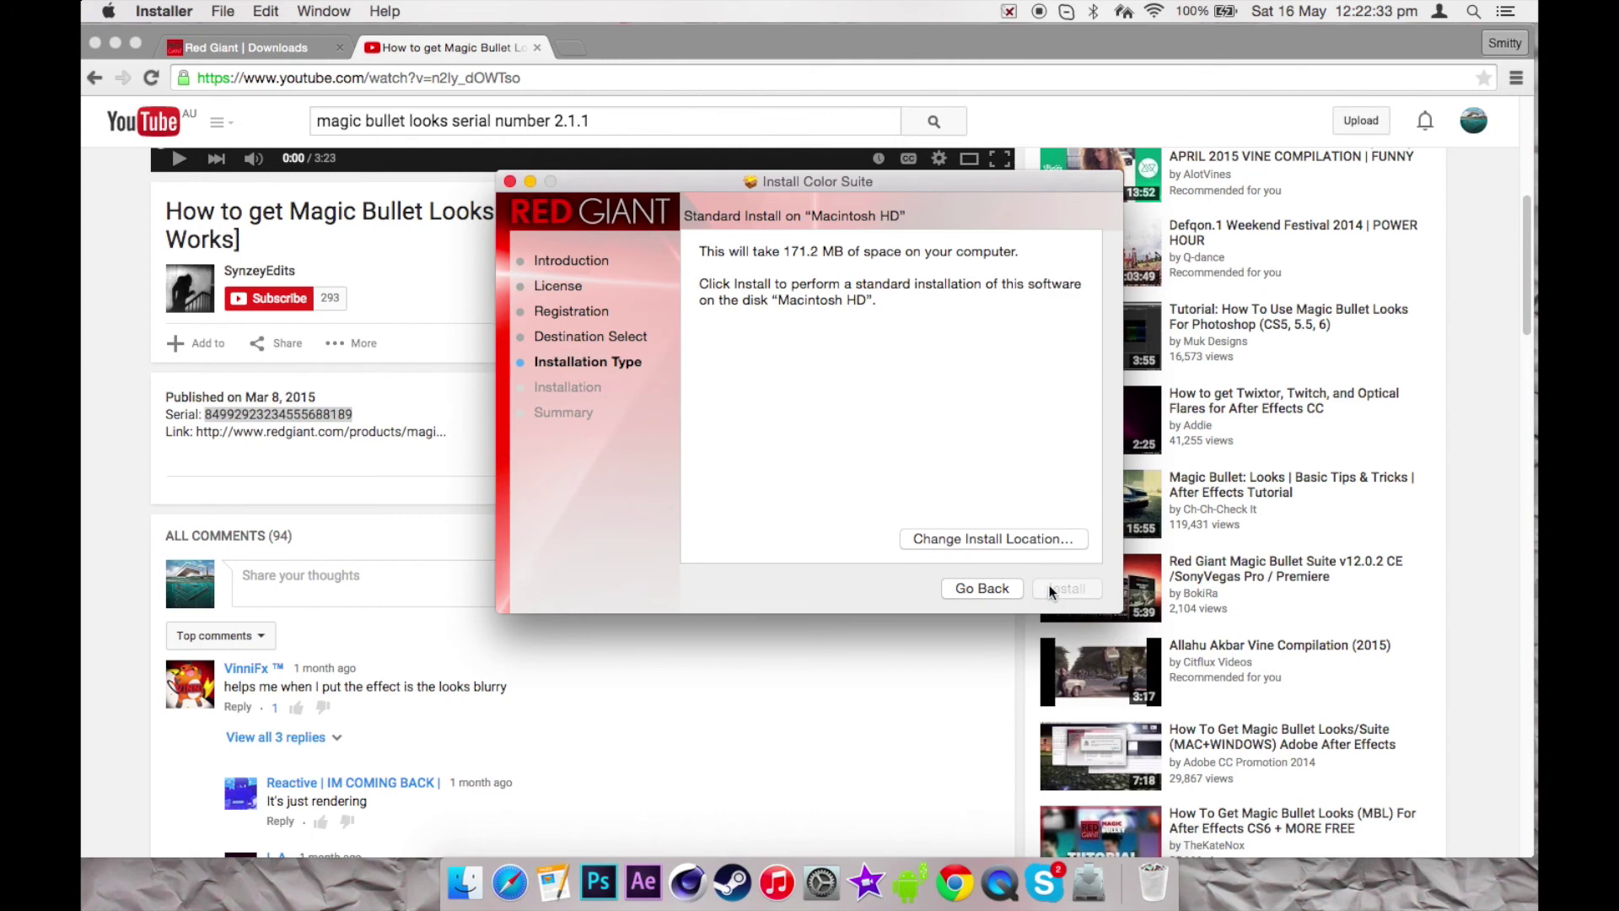
Install the Color Suite, authorising with the administrator password
click(1046, 587)
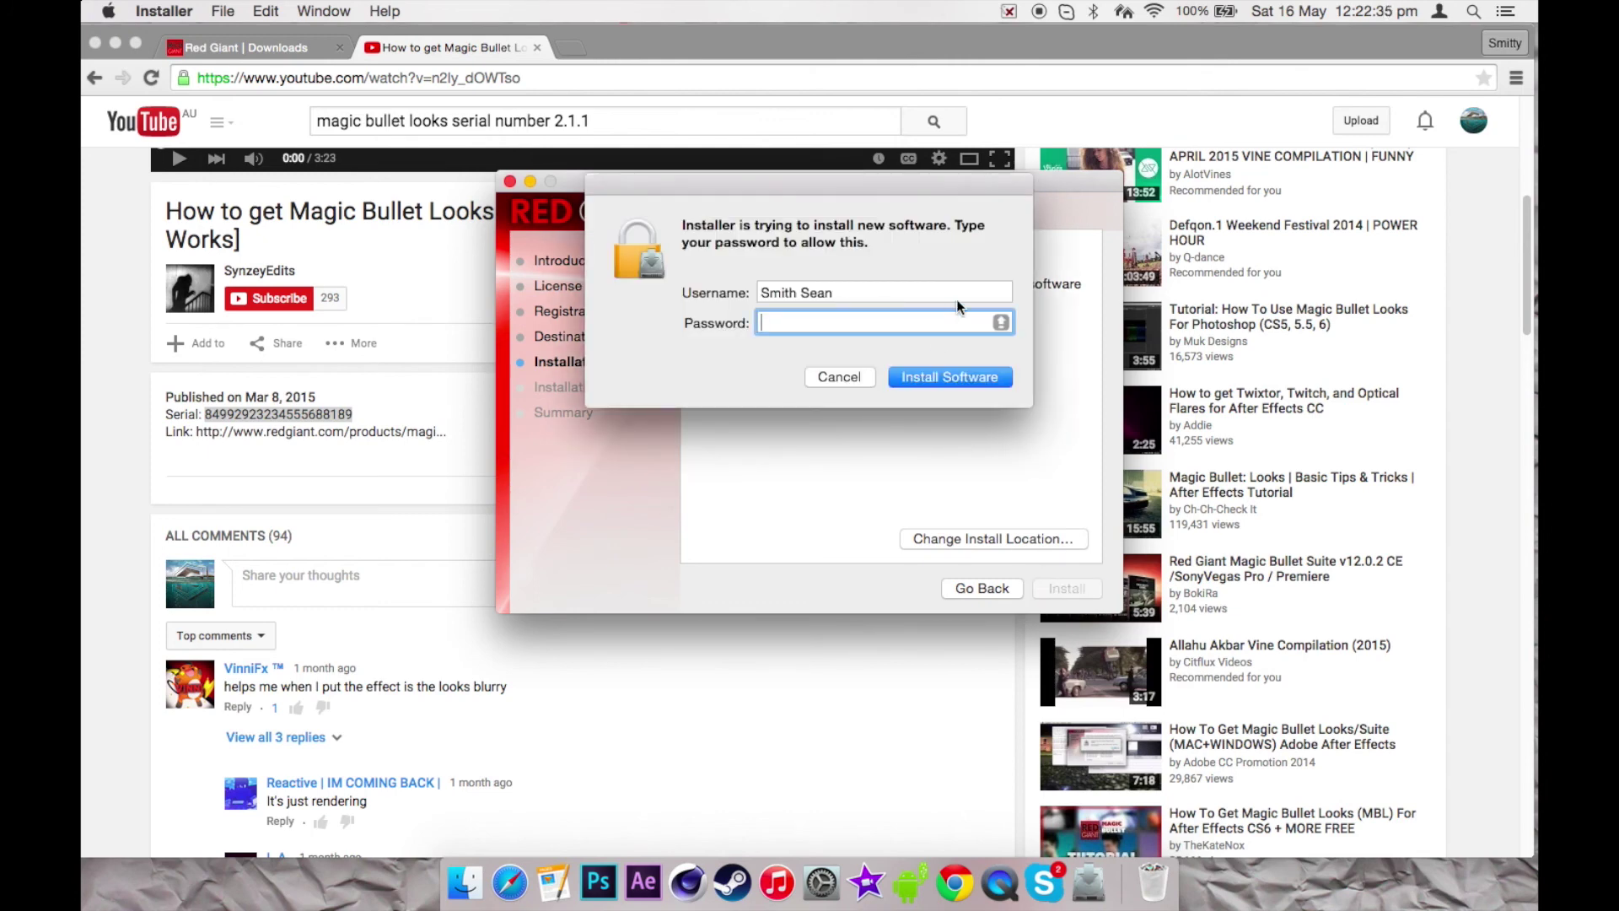
text(•••••••••)
key(Return)
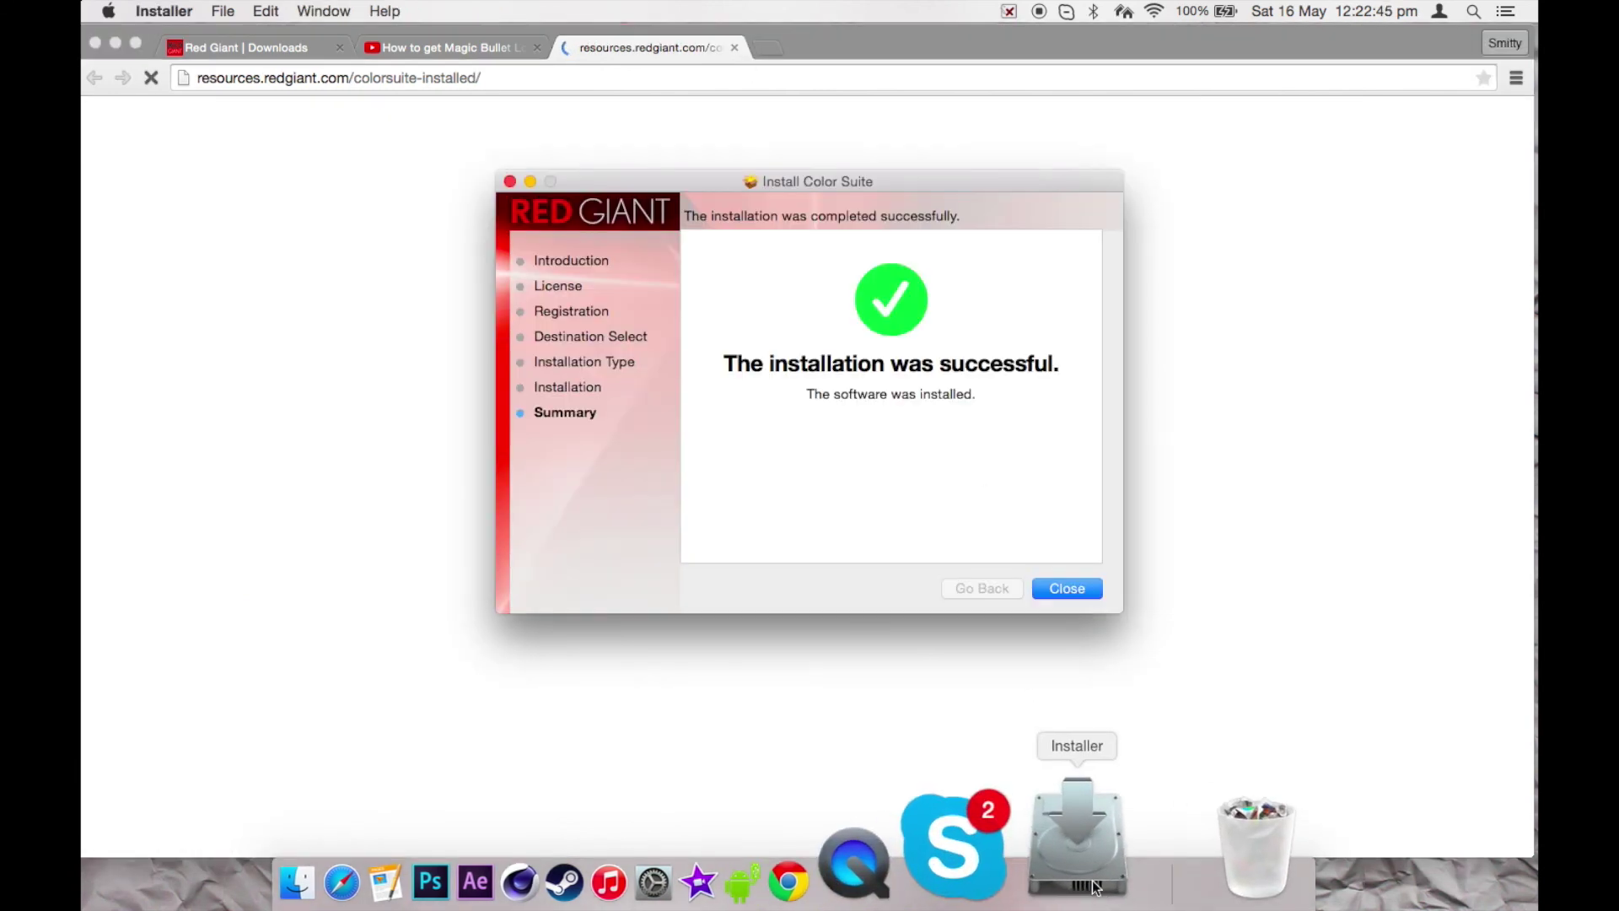
Close the installer and the Red Giant thank-you tab, returning to the YouTube video
click(1070, 594)
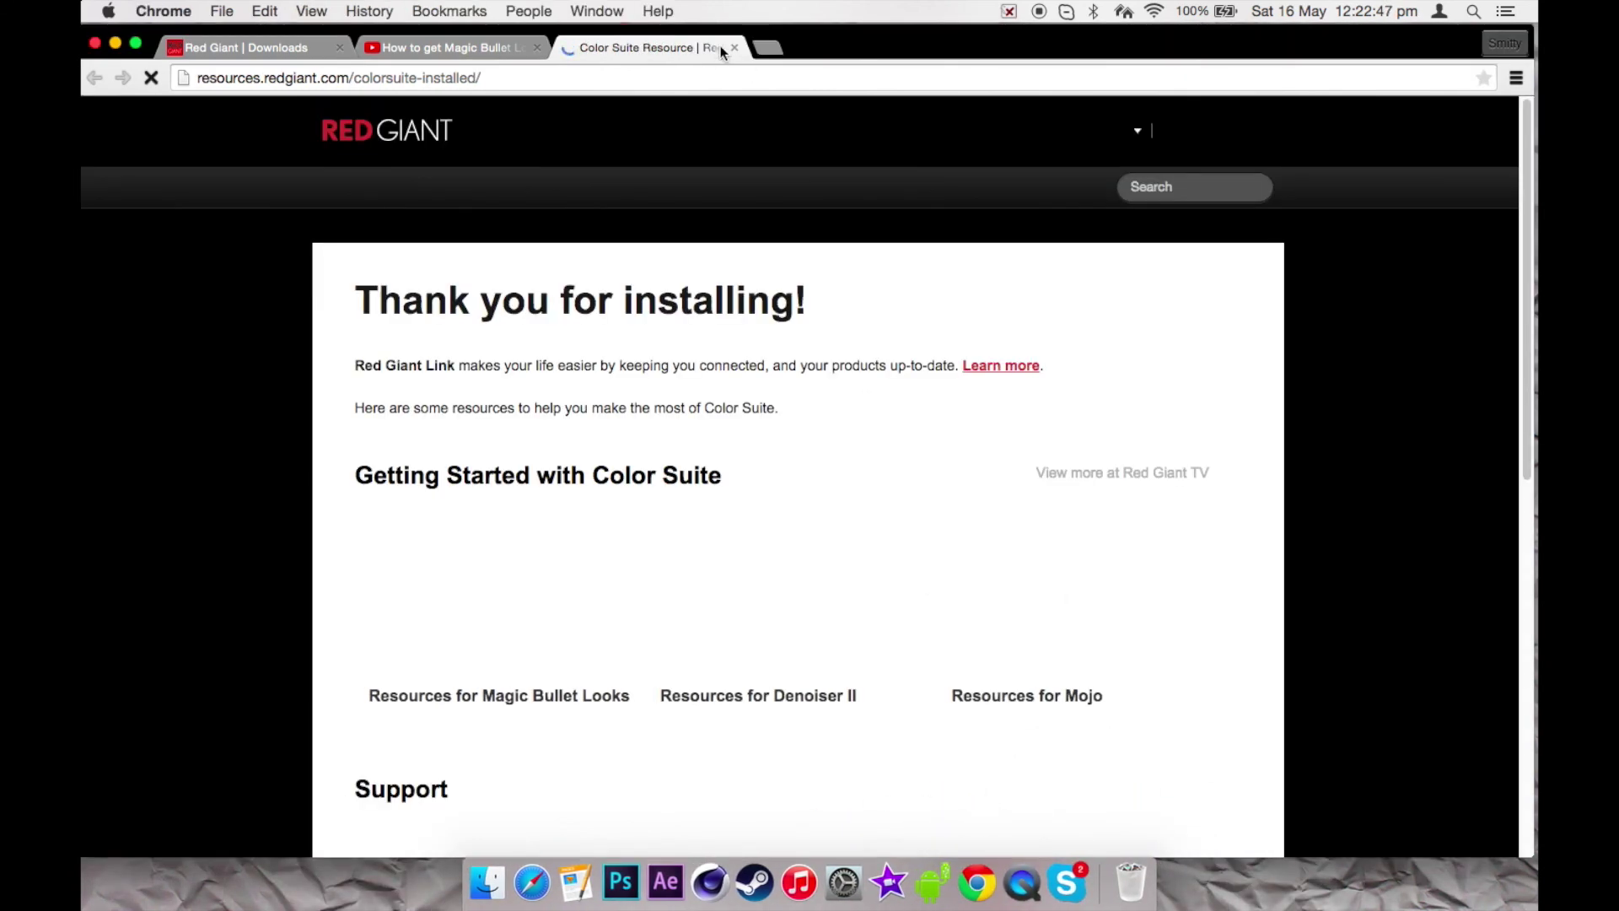
click(733, 47)
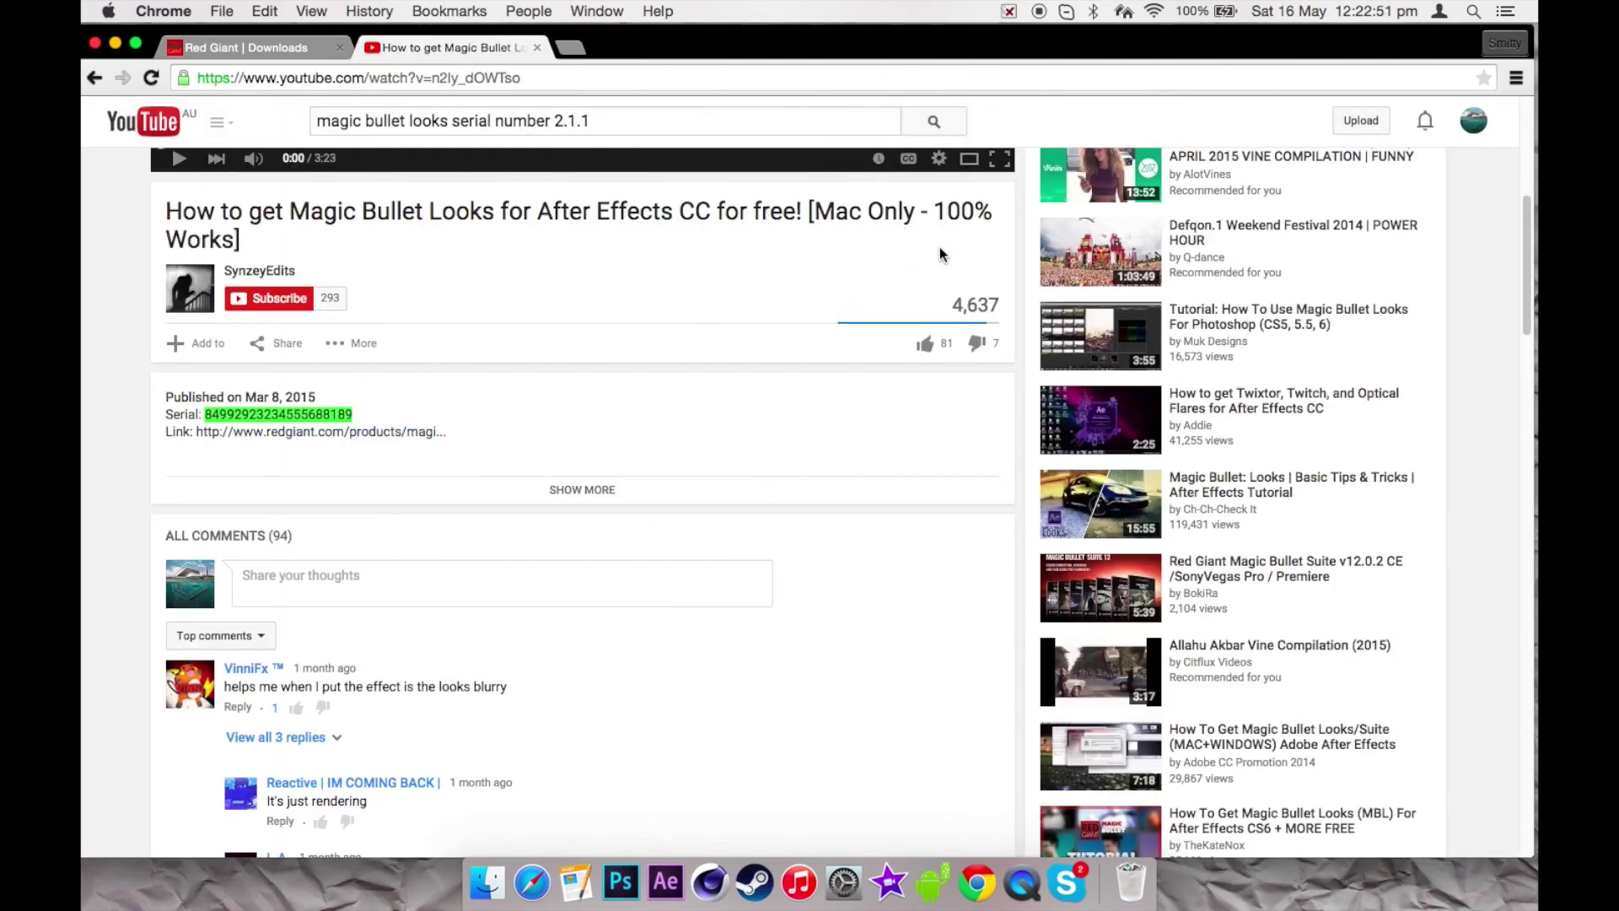
scroll(1528, 240, up, 6)
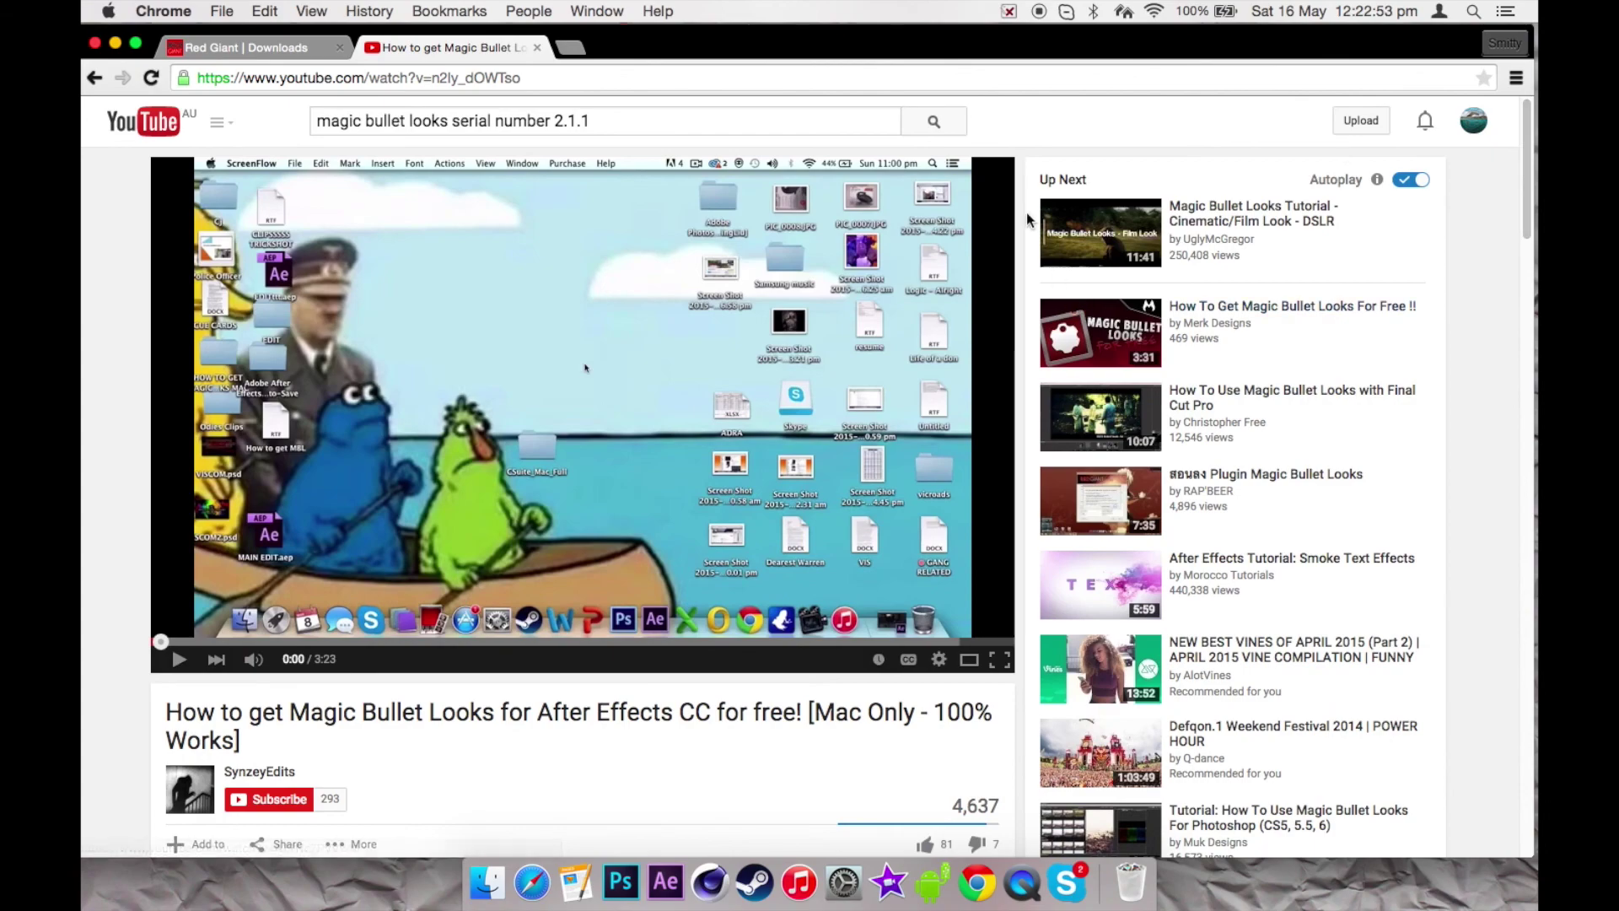